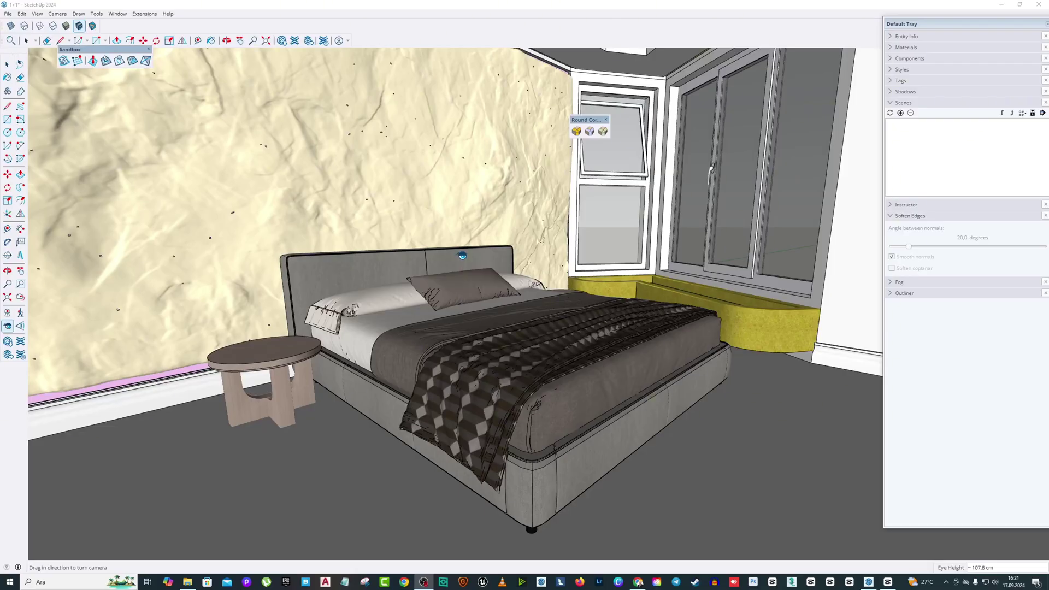
- Inspect the bedroom model from the window bench to the wardrobe and the textured wall behind the bed
left_click_drag(631, 241, 676, 317)
scroll(555, 293, "up", 5)
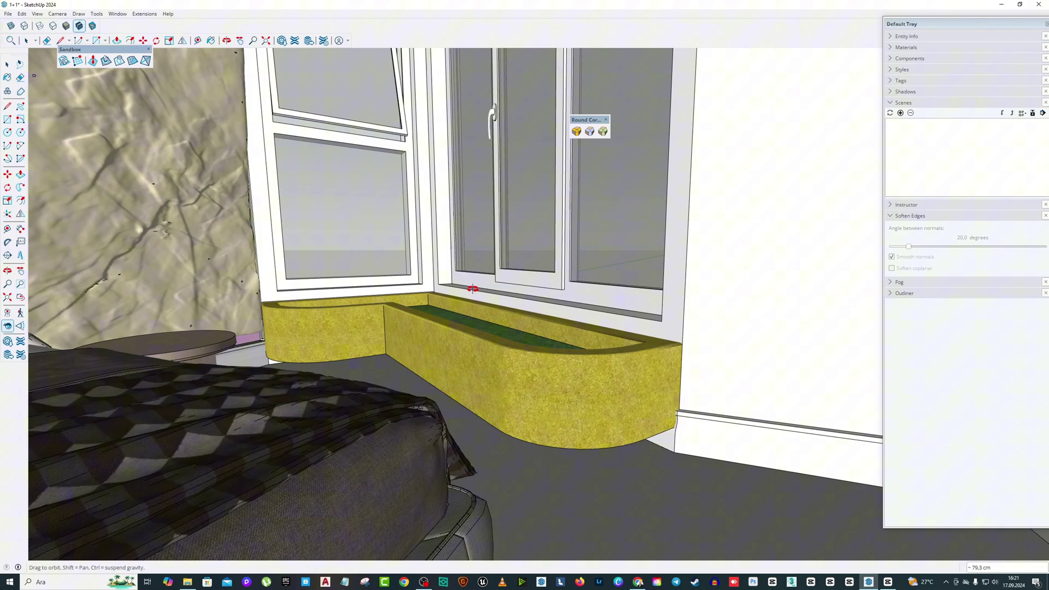
middle_click_drag(473, 288, 457, 360)
left_click_drag(457, 360, 307, 302)
middle_click_drag(557, 435, 555, 426)
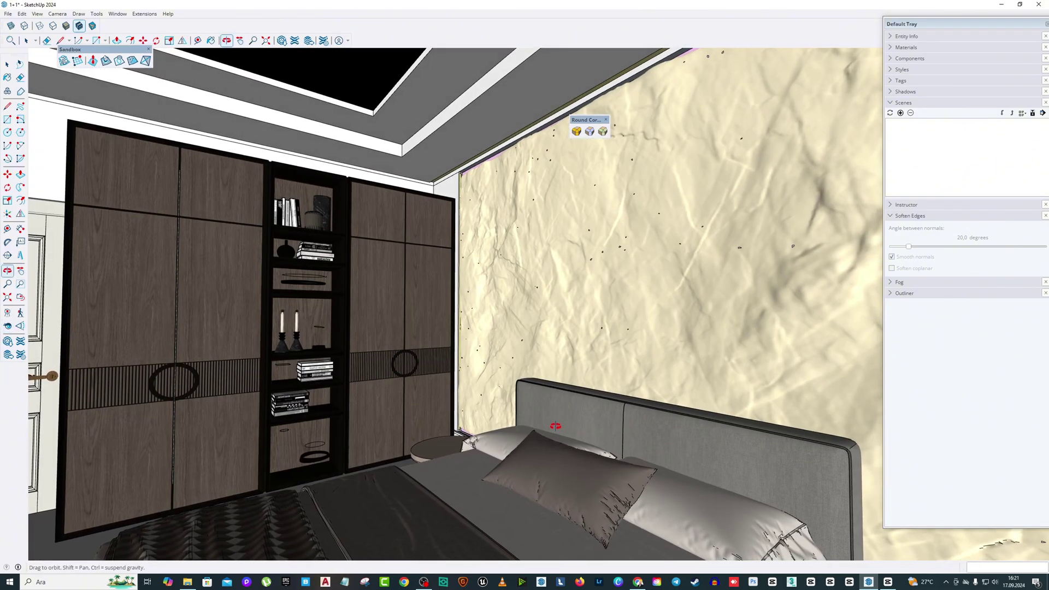
left_click_drag(555, 427, 412, 355)
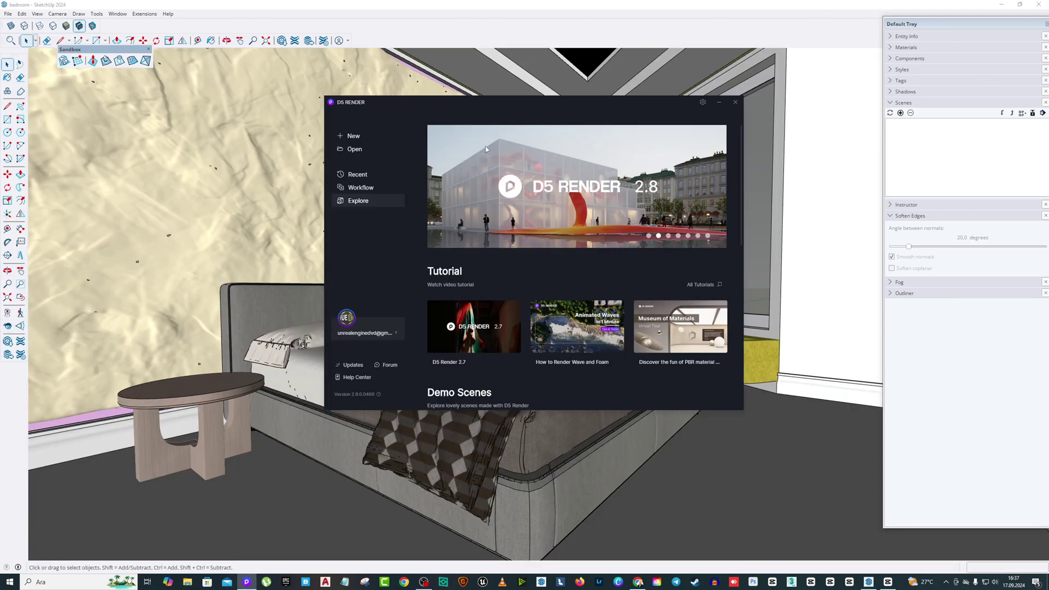
- Switch to D5 Render and open bedroom.skp from the desktop files
left_click(318, 156)
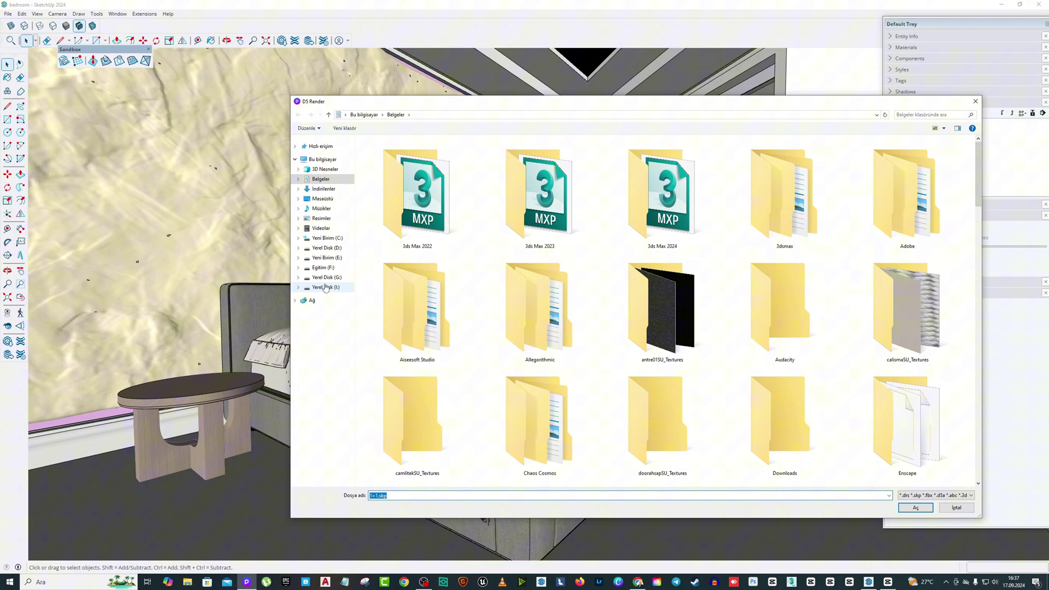
left_click(322, 198)
scroll(667, 302, "down", 10)
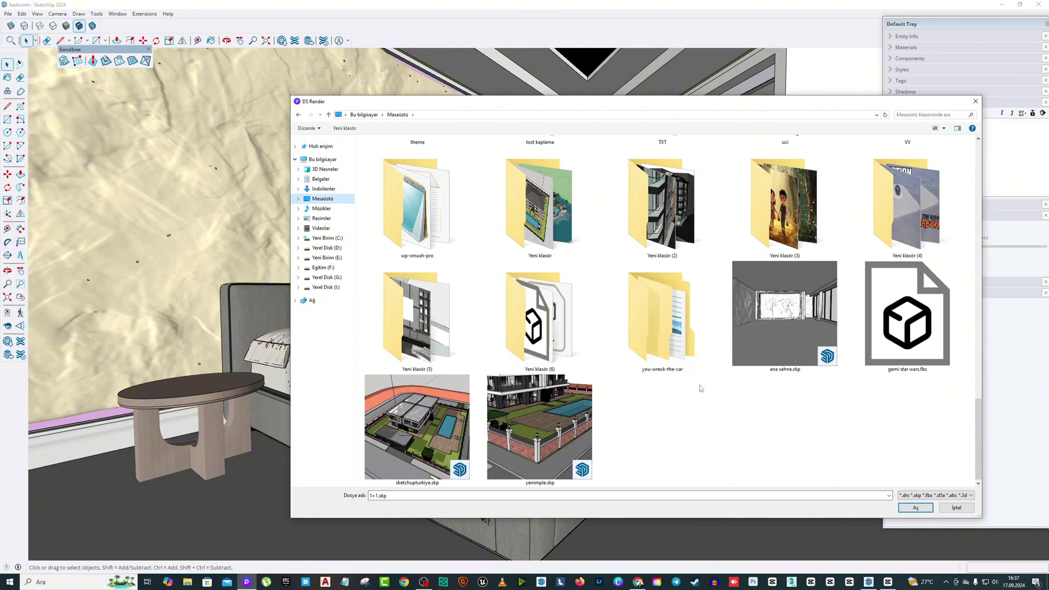
scroll(773, 407, "up", 10)
double_click(536, 328)
left_click(382, 155)
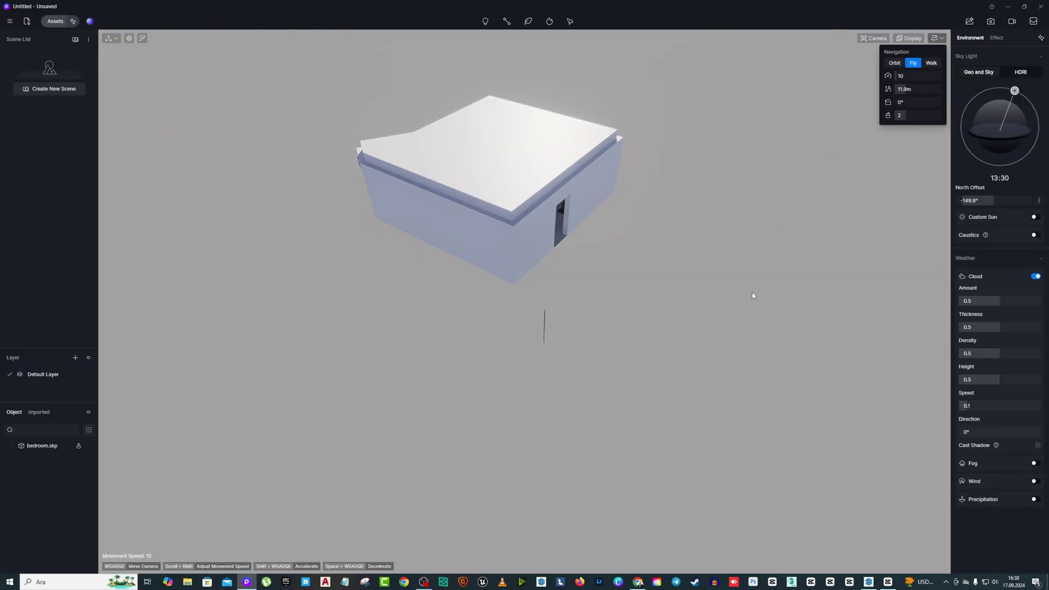
- Make the yellow strip material around the textured wall emissive, using its own colour at an intensity of 14.3
right_click_drag(449, 129, 760, 153)
key("s")
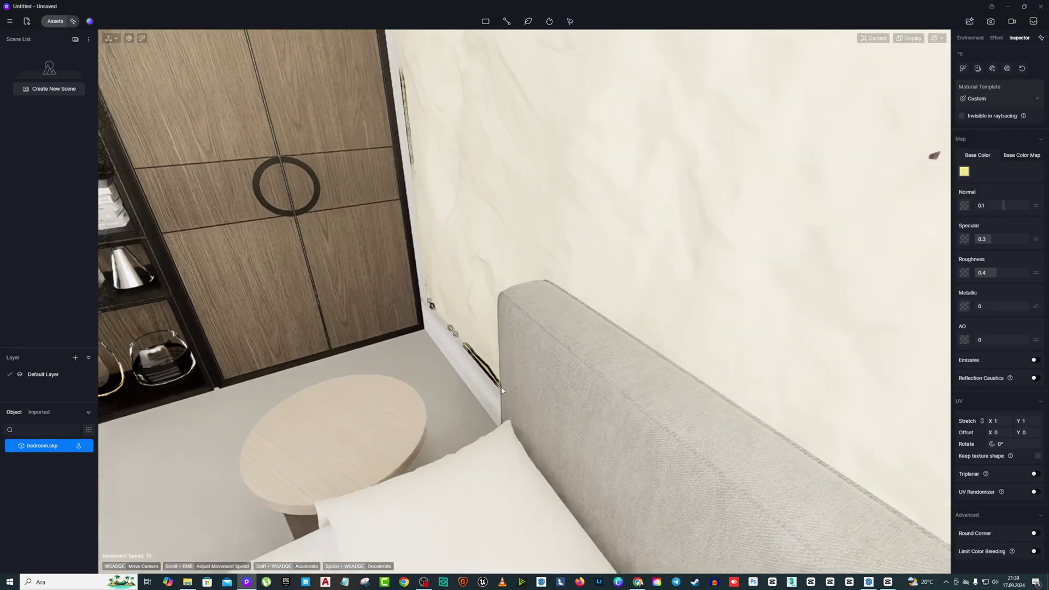
key("w")
right_click_drag(502, 390, 627, 407)
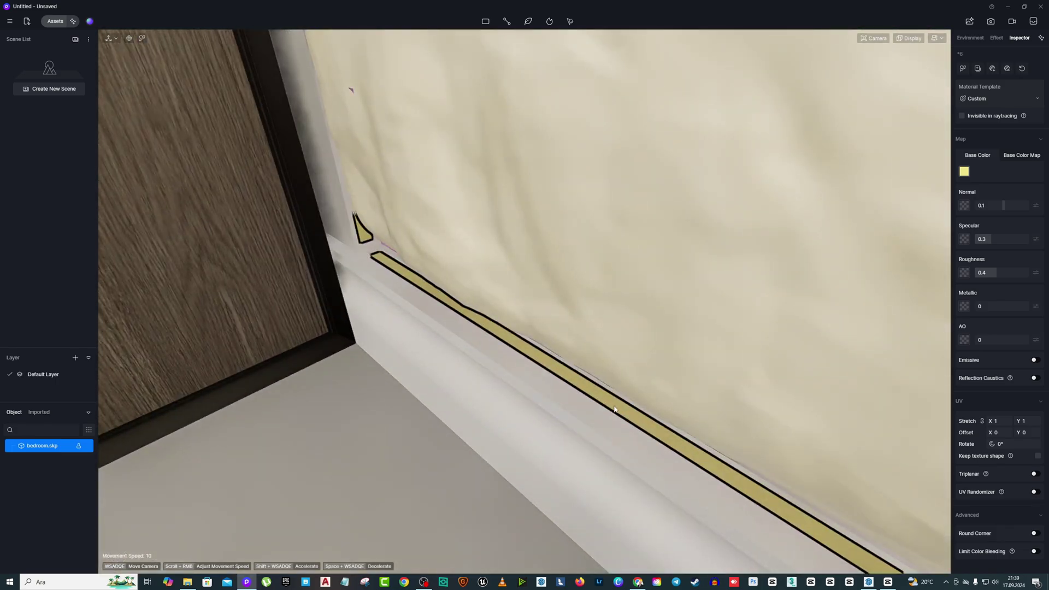
key("i")
left_click(627, 407)
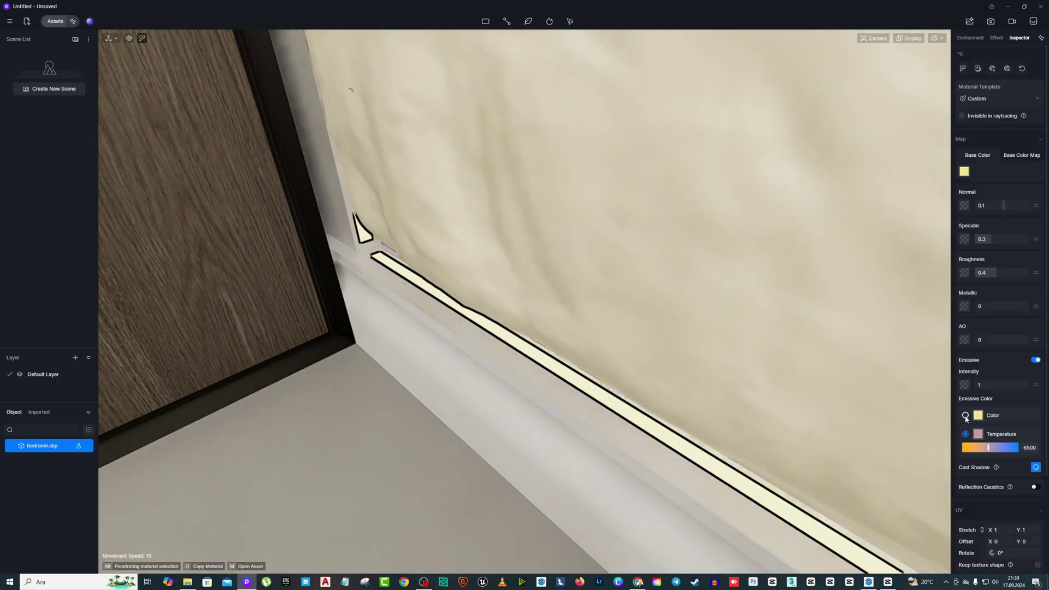
left_click(965, 418)
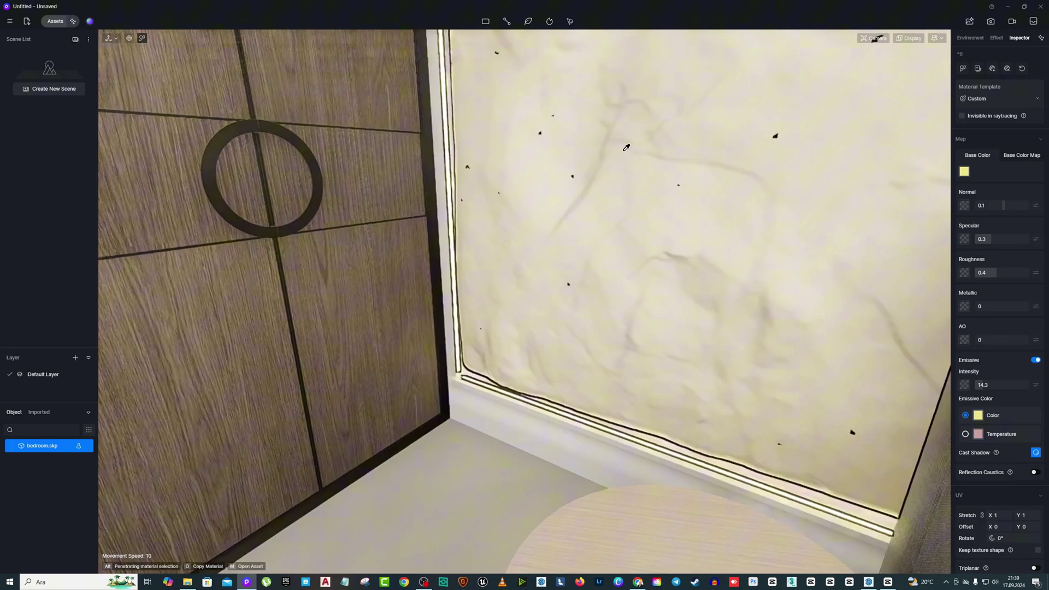
- Place a rectangle light beside the wardrobe at the textured wall and set its X size to 30
left_click(485, 20)
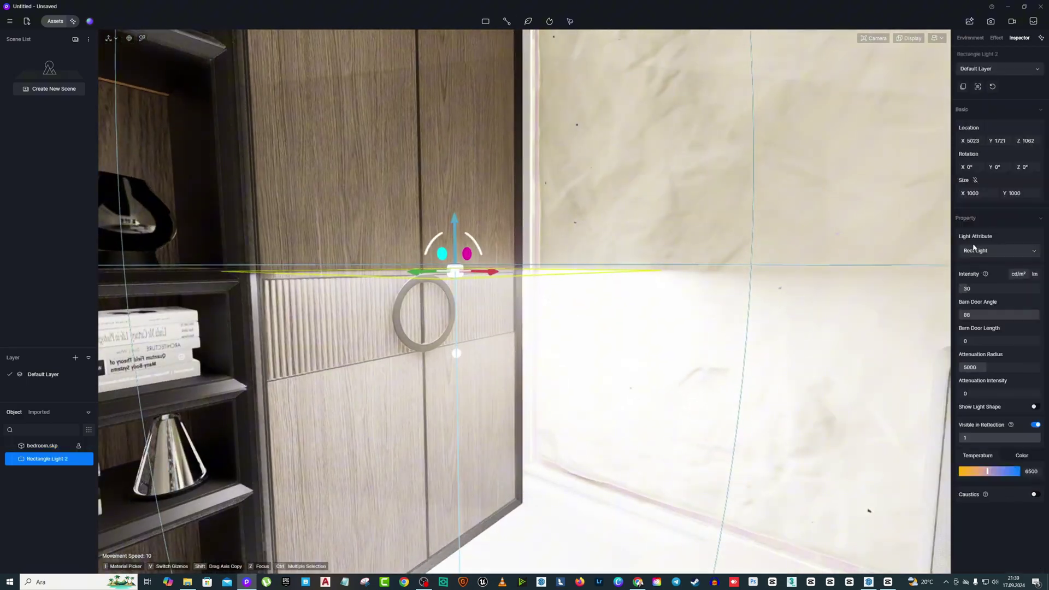
left_click_drag(987, 194, 986, 193)
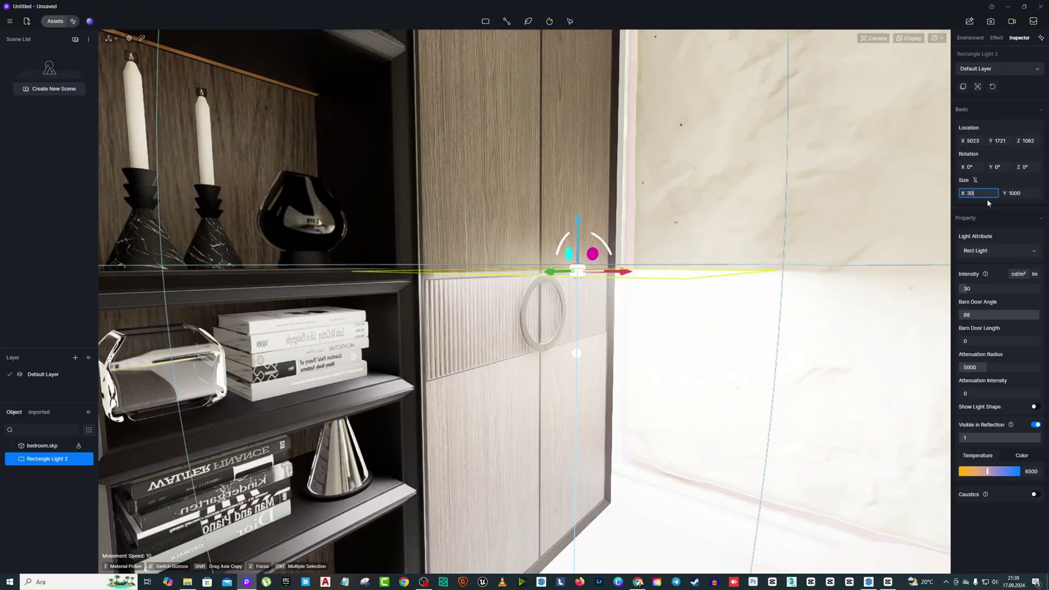
type("30")
- Rotate the rectangle light 90° about X and 90° about Z
left_click(966, 167)
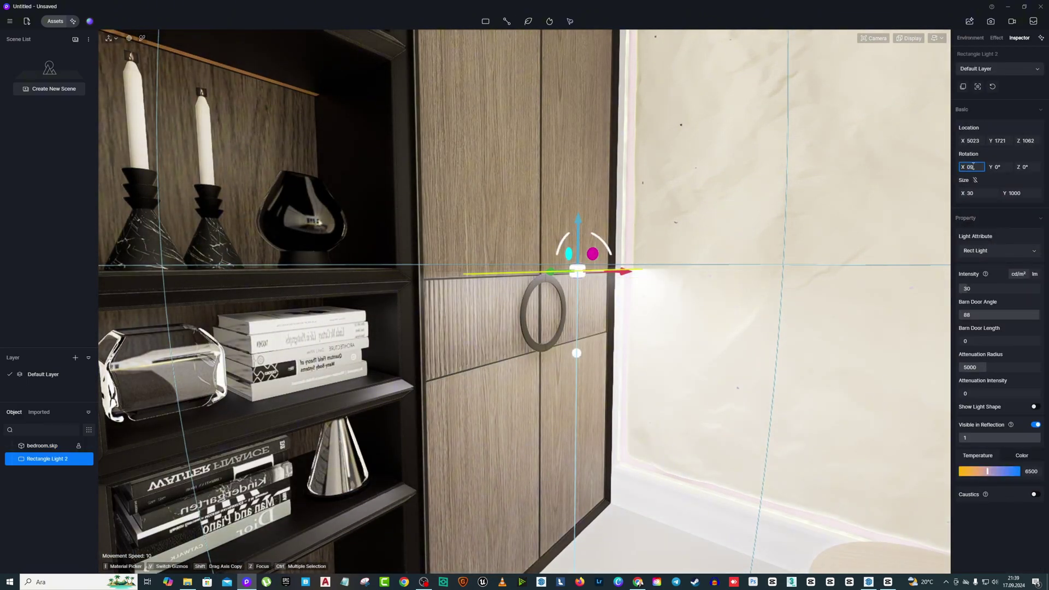
type("90")
key("Return")
left_click(1029, 169)
type("90")
key("Return")
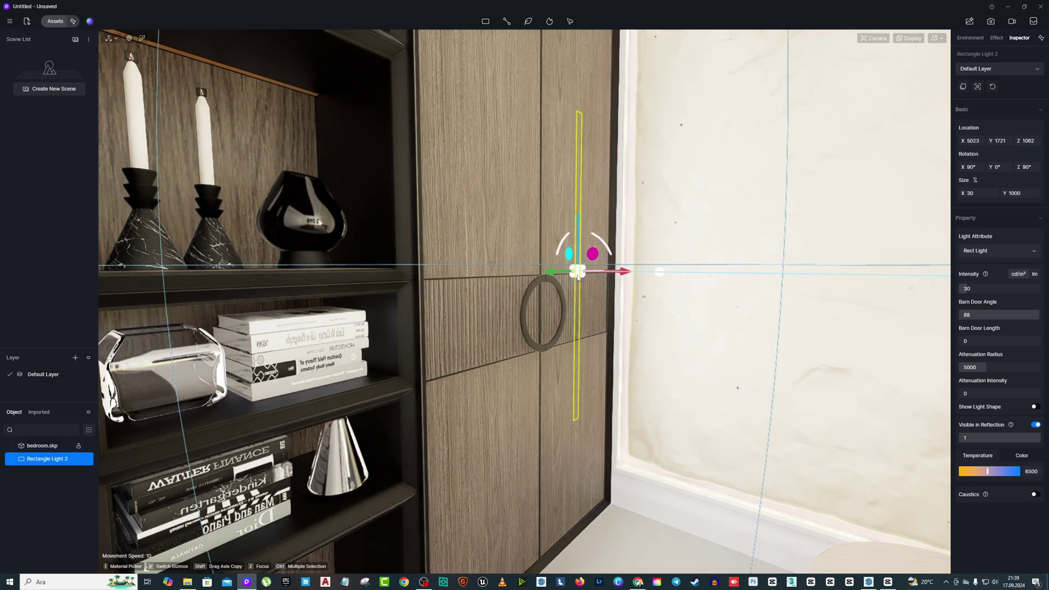
- Move the rectangle light into the gap beside the textured wall at about Z 1390 and set its Y size to 2400
left_click_drag(552, 271, 606, 270)
left_click_drag(630, 223, 630, 143)
scroll(631, 143, "down", 6)
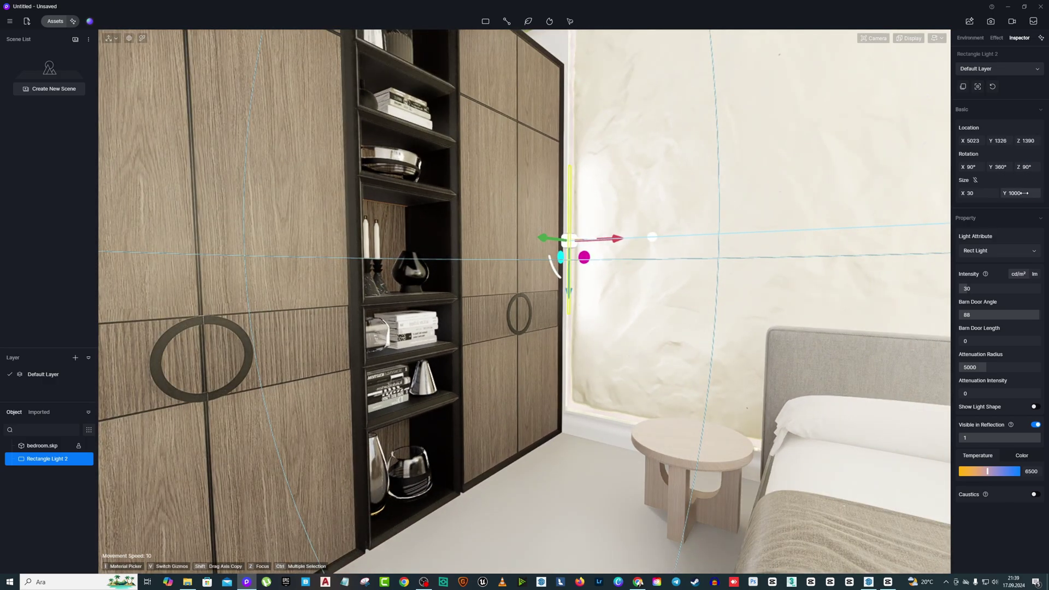
left_click(1025, 194)
type("2400")
key("Return")
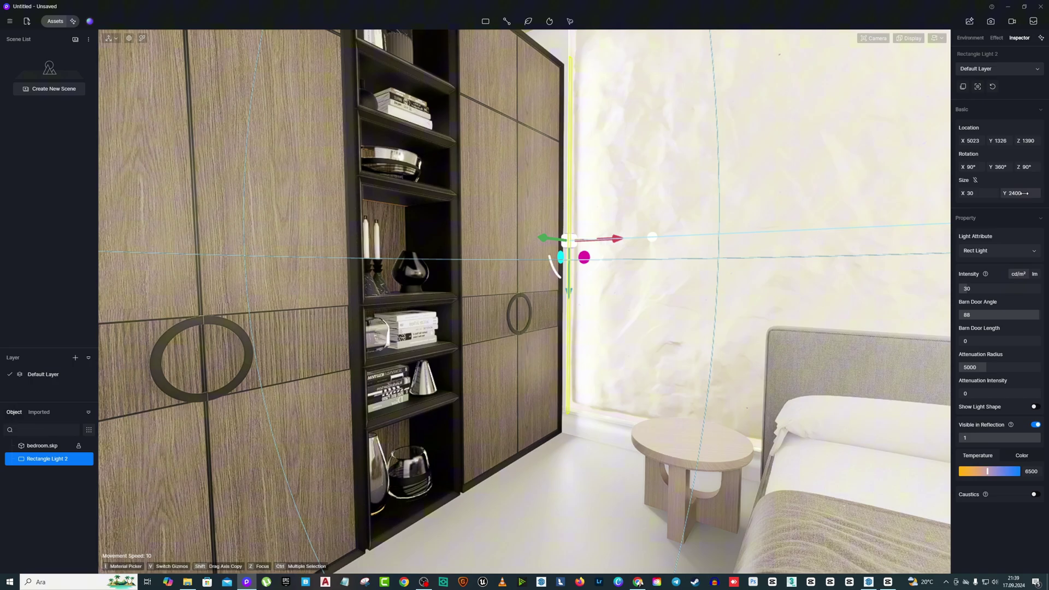
- Raise the rectangle light to about Z 1518 and fine-tune its position along the edge of the textured wall
right_click_drag(819, 350, 819, 316)
scroll(819, 317, "up", 5)
left_click_drag(515, 345, 517, 319)
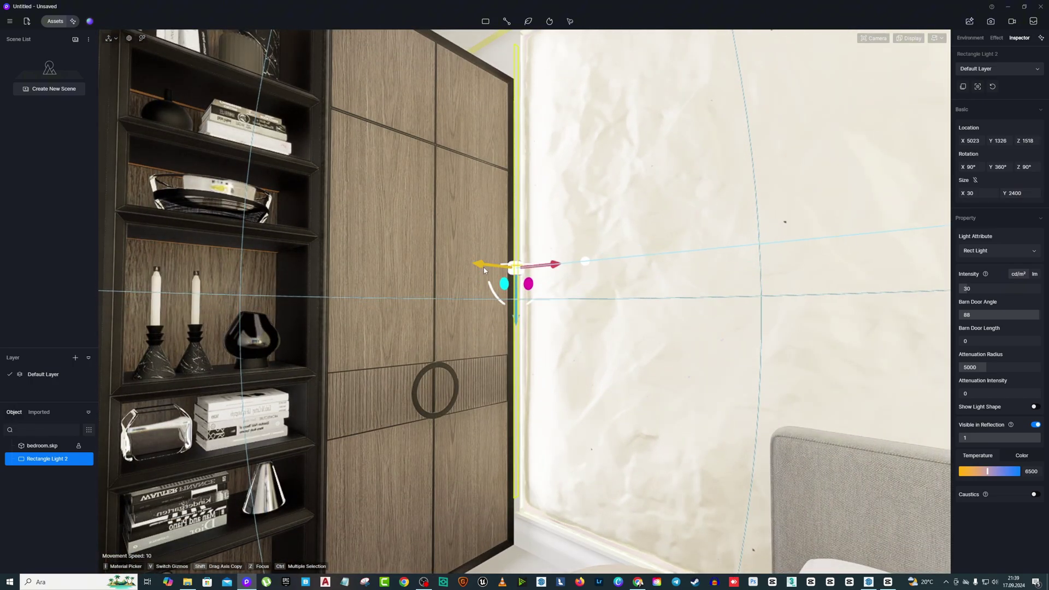
left_click_drag(484, 267, 488, 268)
scroll(490, 267, "down", 5)
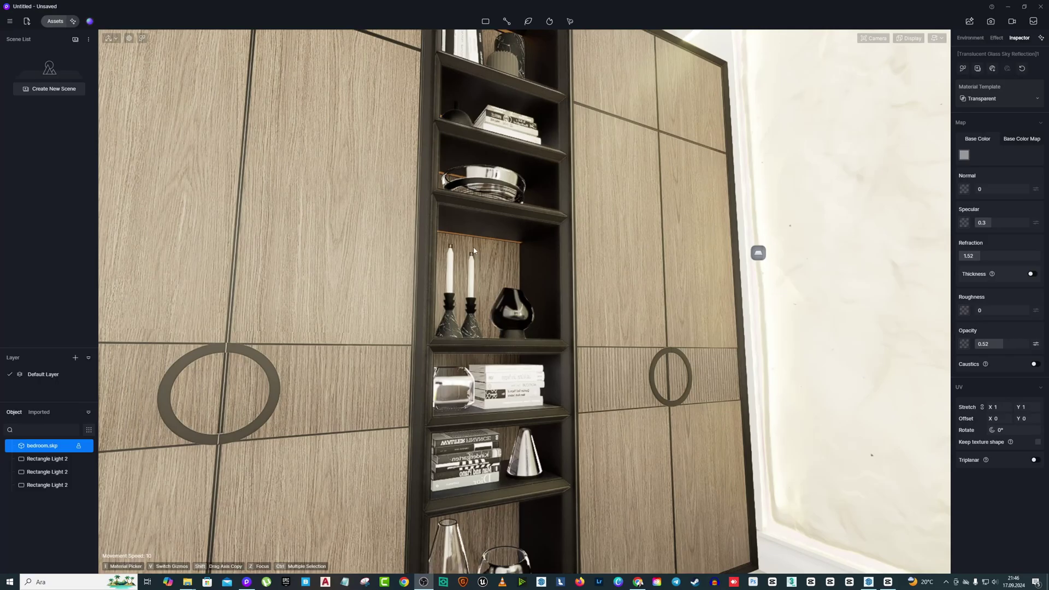
- Make the orange light strip material in the wardrobe shelves emissive, using its own colour at an intensity of 5
right_click_drag(473, 251, 357, 203)
scroll(356, 191, "up", 5)
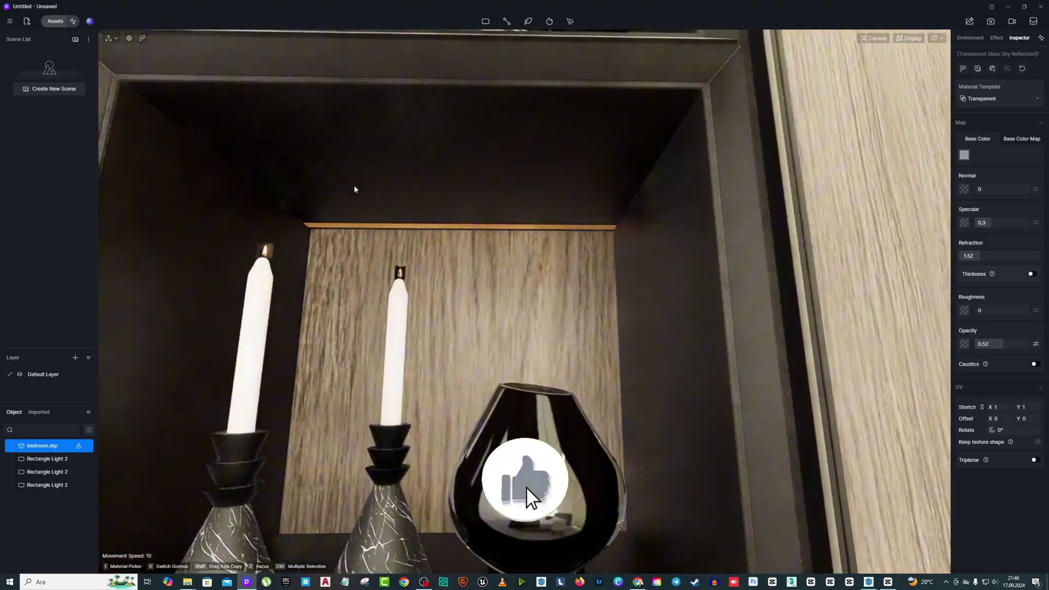
key("i")
left_click(502, 225)
scroll(494, 149, "up", 5)
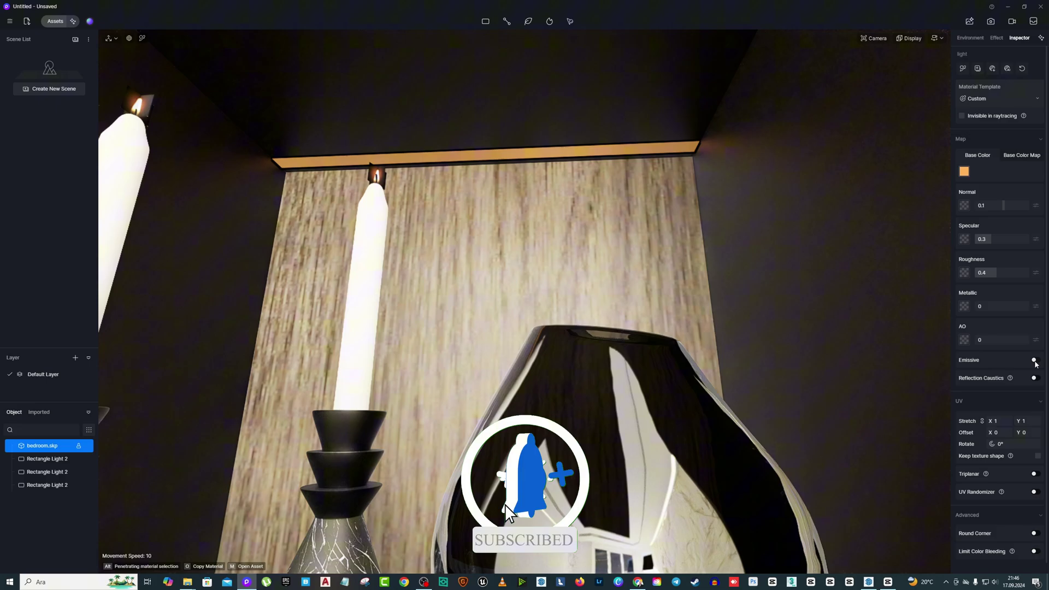
left_click(1035, 360)
left_click(978, 416)
left_click(963, 433)
left_click(966, 174)
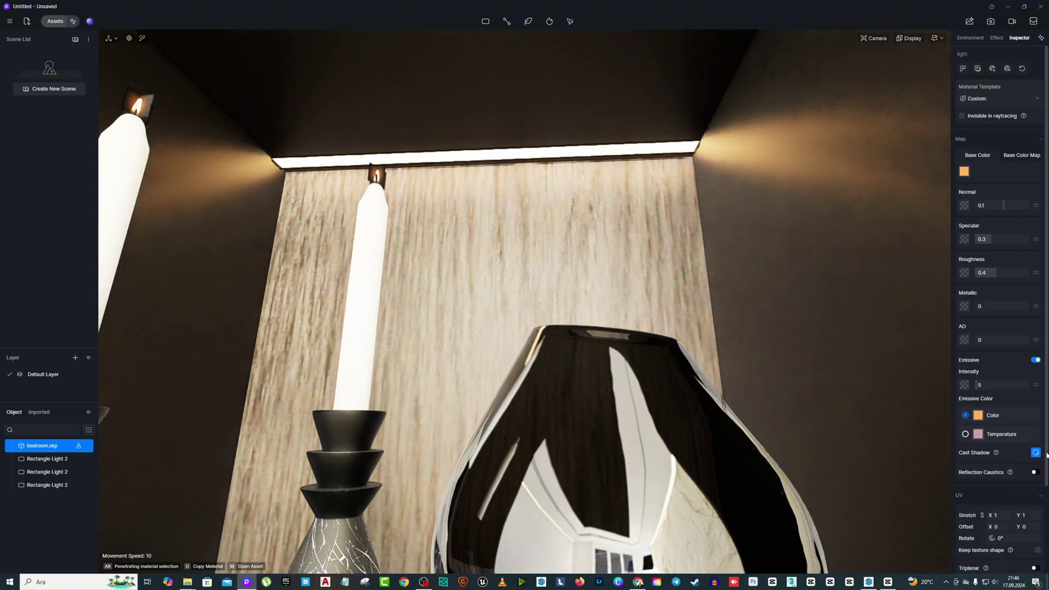
scroll(545, 514, "down", 15)
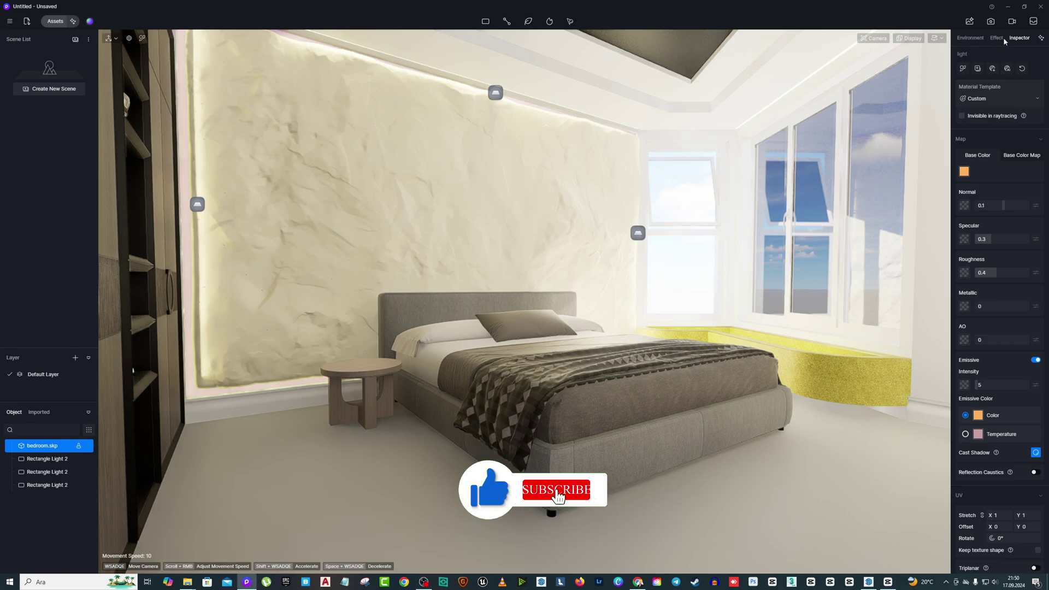
- Switch the environment's sky light from Geo and Sky to HDRI
left_click(996, 37)
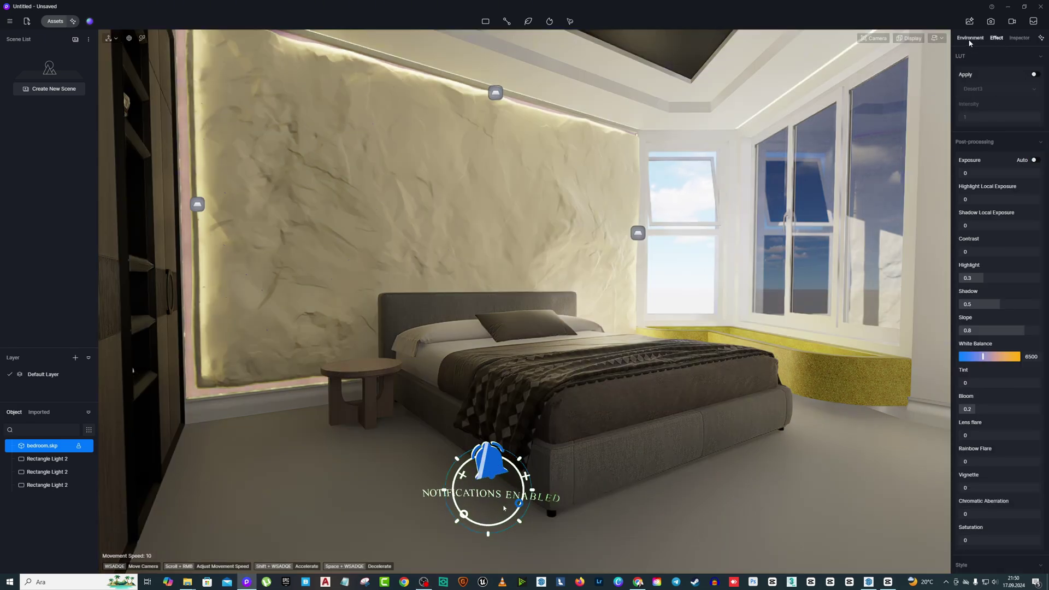
left_click(970, 38)
left_click(1020, 71)
left_click(1014, 111)
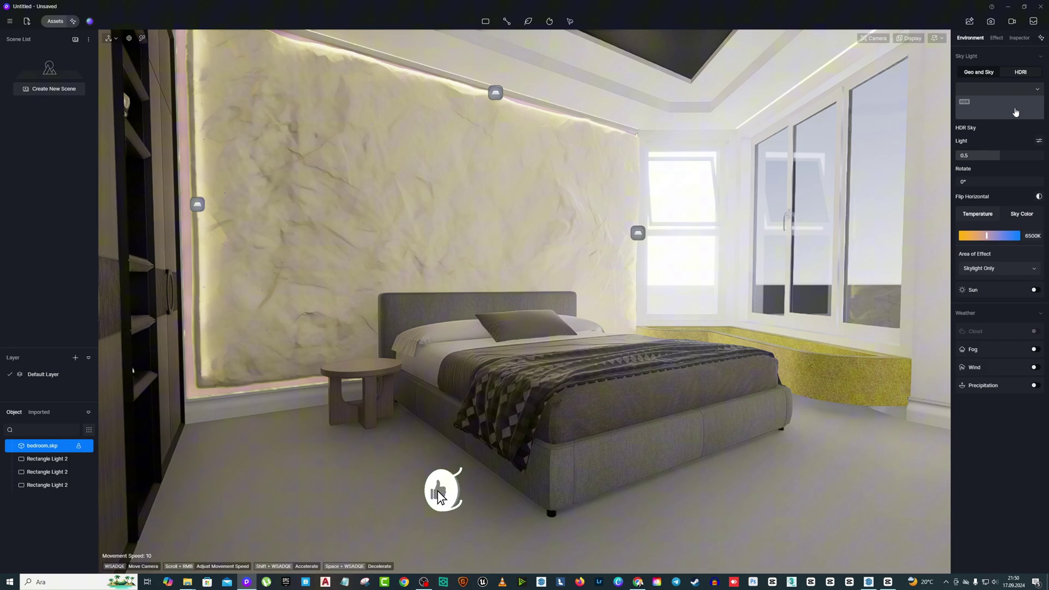
- Load victoria_curve_02_16k.hdr as the custom HDR sky, with skylight at 0.24 and background at 0.22
left_click(1036, 90)
left_click(986, 273)
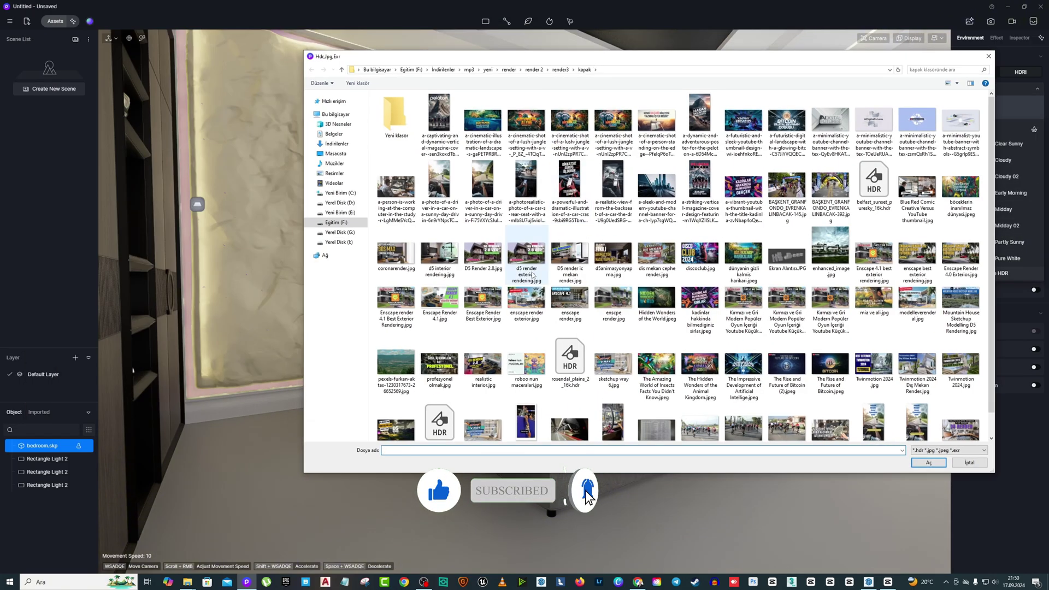
left_click(437, 420)
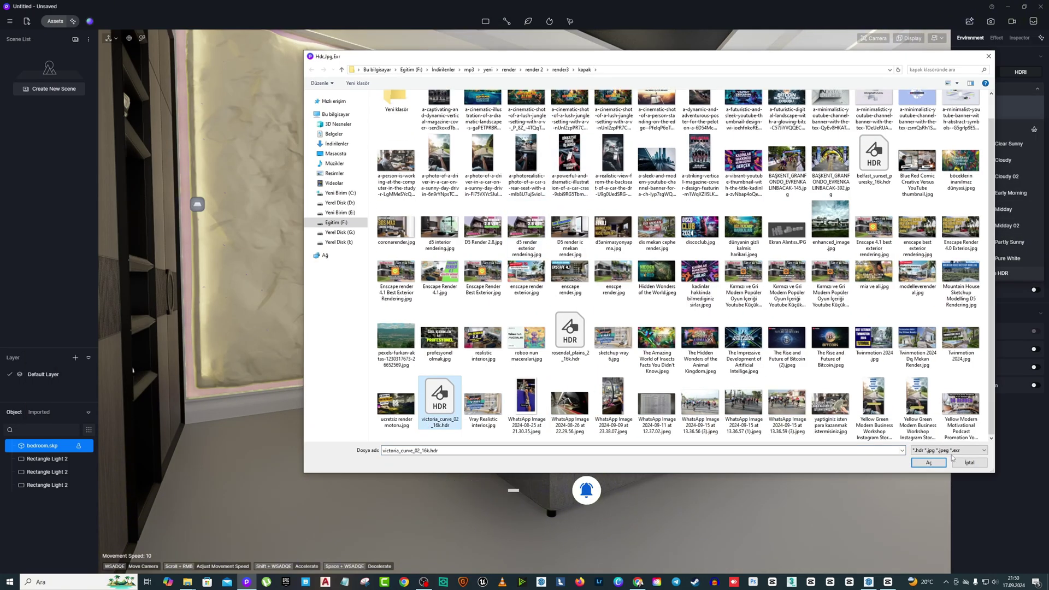
left_click(929, 462)
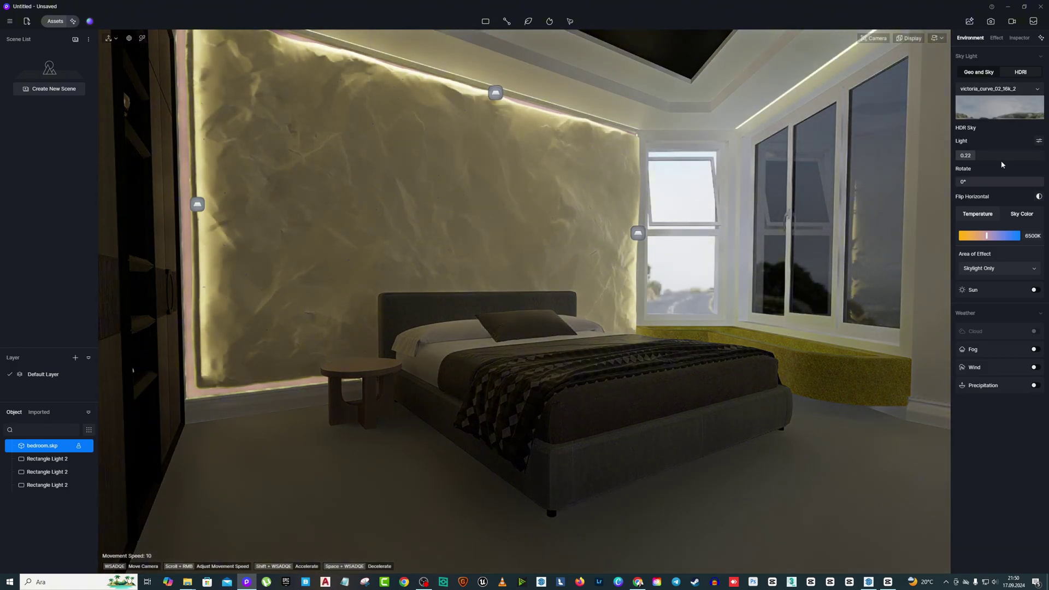
left_click(1038, 141)
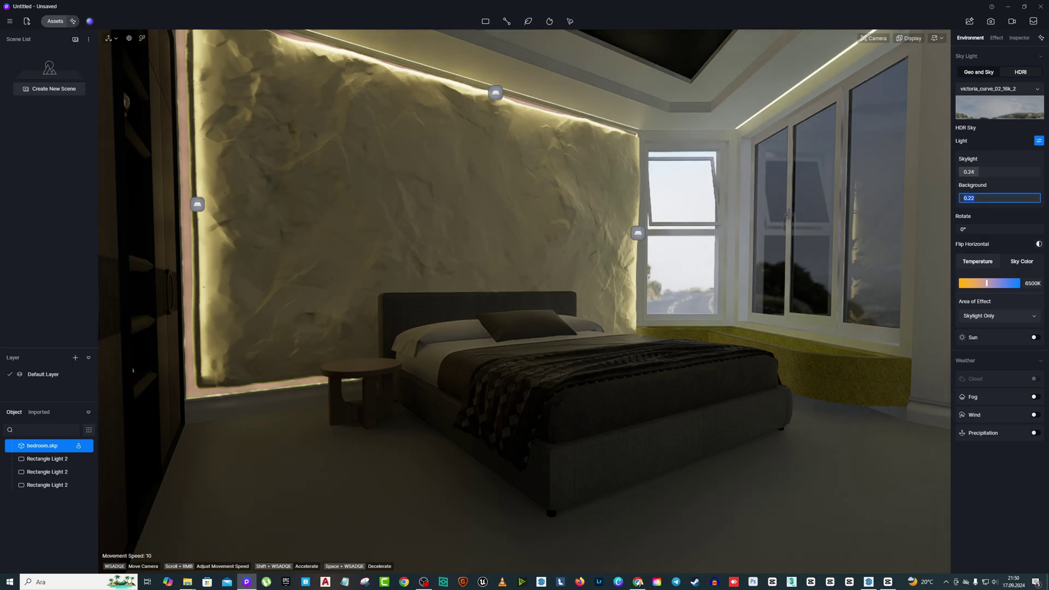
- Search the material assets for glass and apply Basic Glass Material to the window panes
left_click(57, 20)
left_click(36, 65)
type("glass")
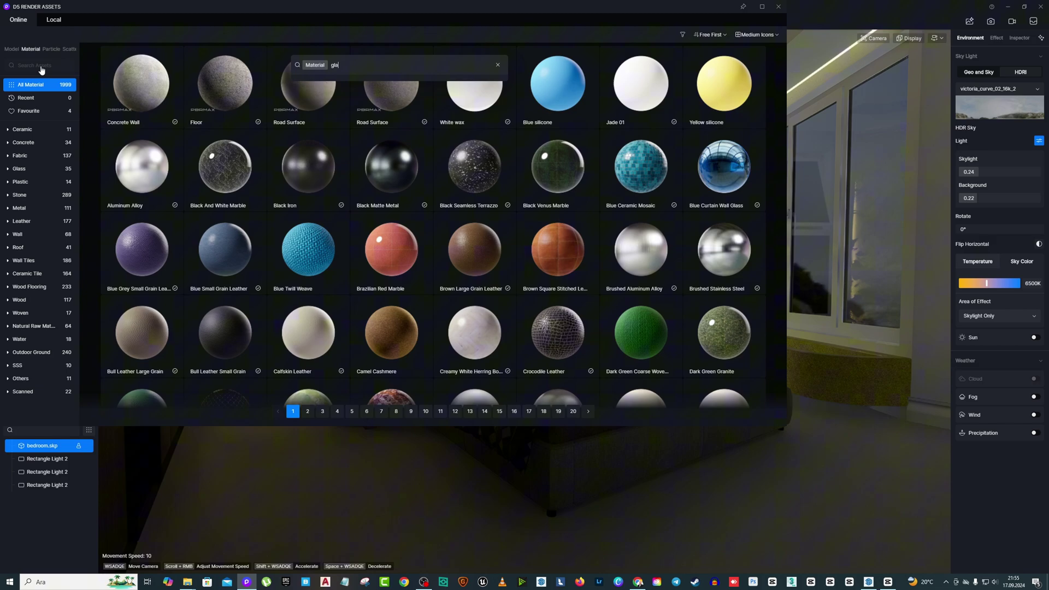
key("Return")
left_click(724, 183)
left_click(876, 241)
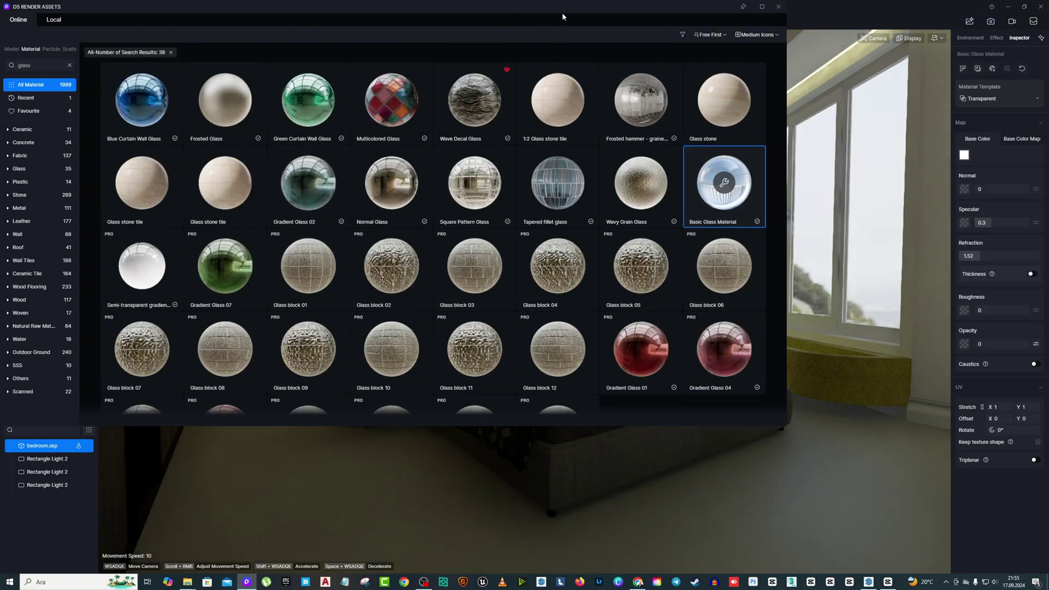
- Try the favourite material Tile floor 14 on the wall behind the bed, with the Custom template and Triplanar mapping
left_click_drag(561, 11, 360, 92)
left_click_drag(759, 222, 628, 207)
left_click(653, 242)
left_click(683, 290)
left_click_drag(841, 279, 382, 191)
left_click(999, 99)
left_click(995, 125)
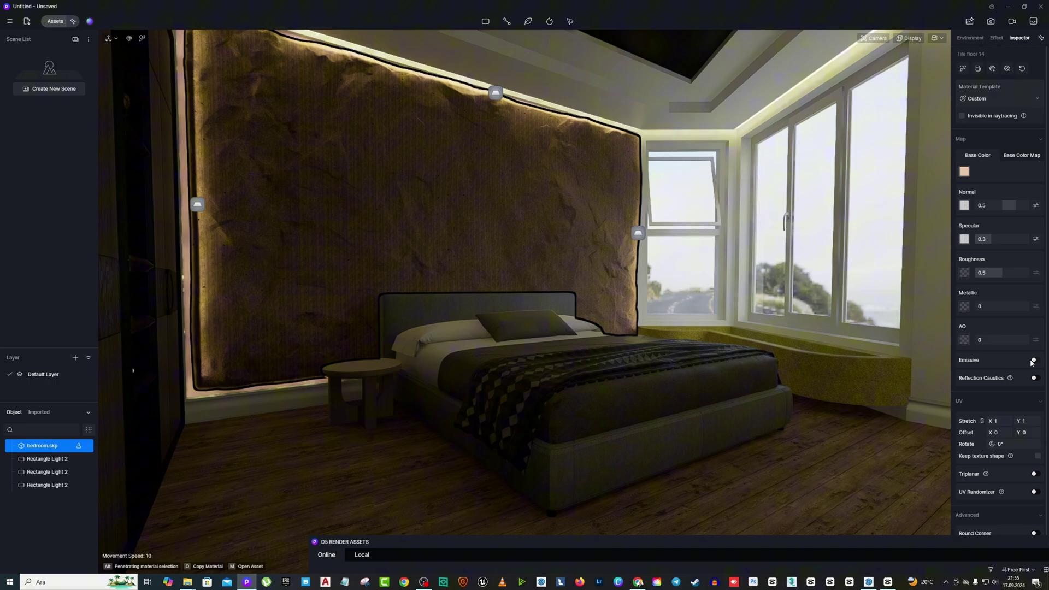
left_click(1034, 474)
- Apply the favourite material Rock Wall 01 to the wall behind the bed, with the Custom template and Triplanar mapping
left_click(710, 548)
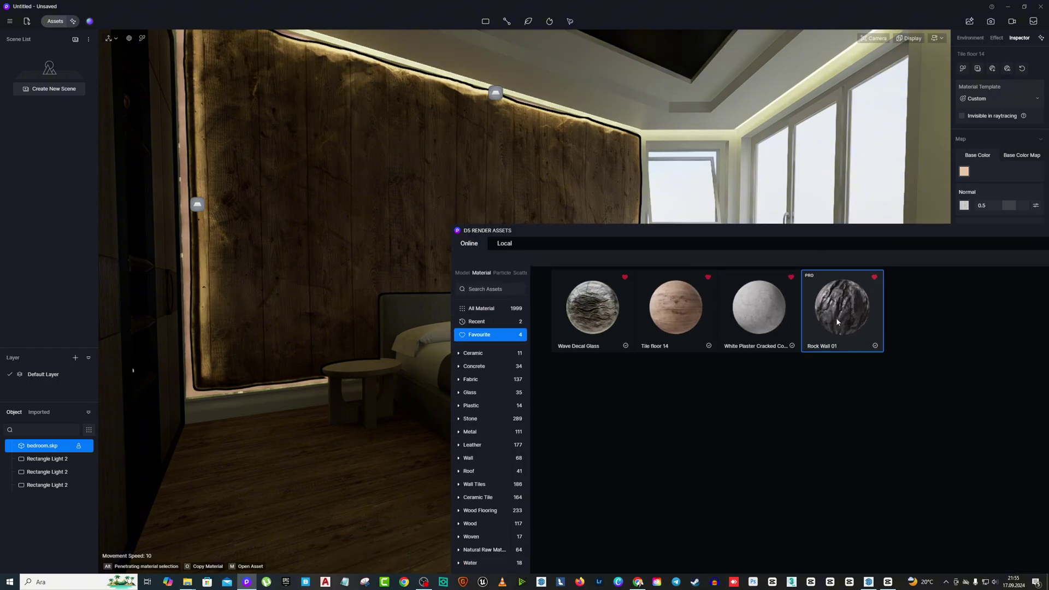
left_click_drag(805, 306, 350, 181)
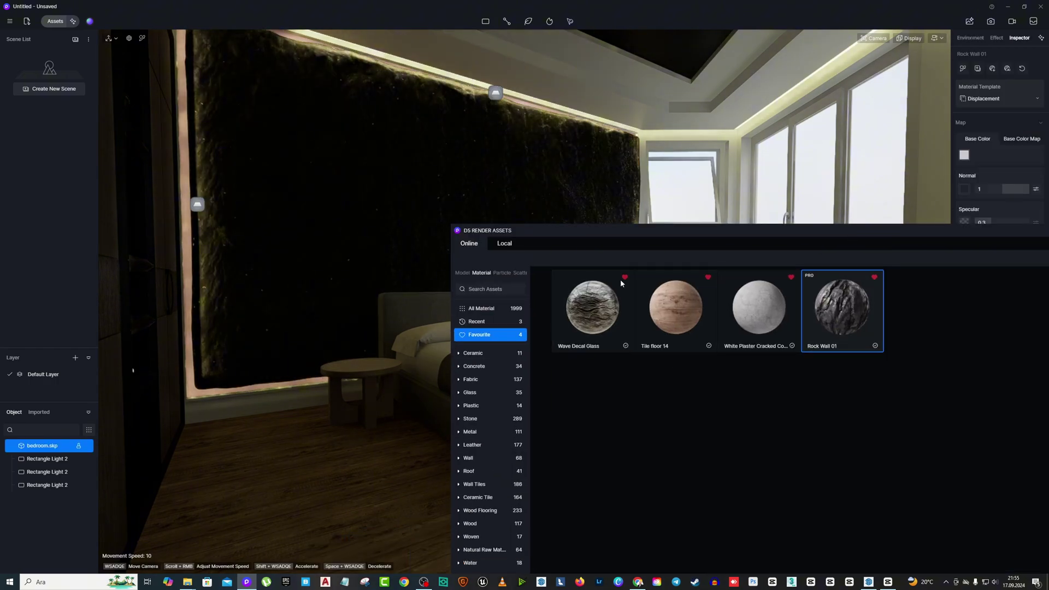
left_click(1015, 100)
left_click(988, 125)
left_click_drag(978, 441, 961, 515)
left_click(1034, 475)
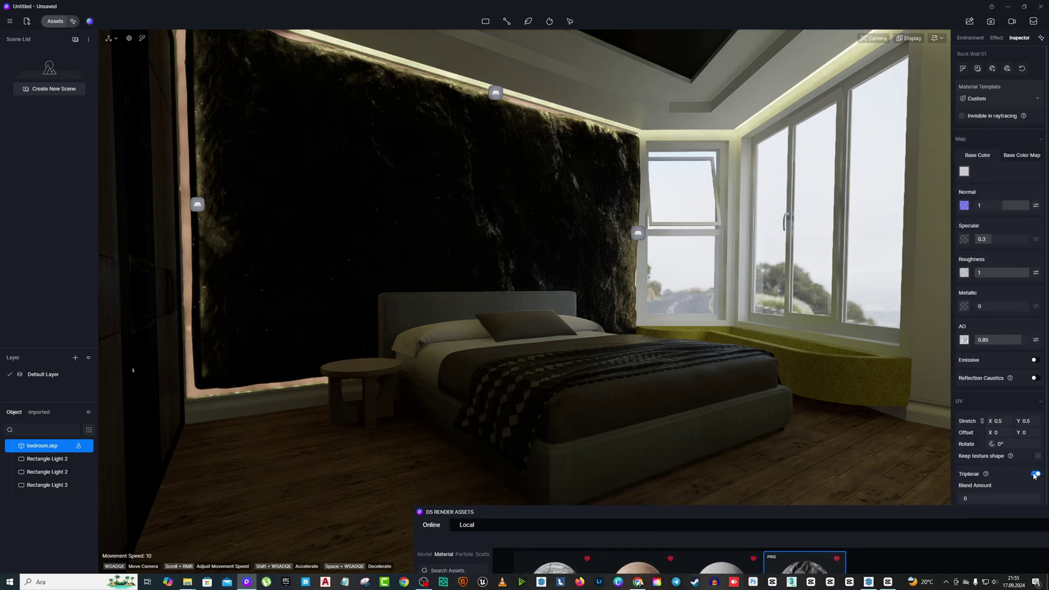
left_click_drag(758, 511, 604, 127)
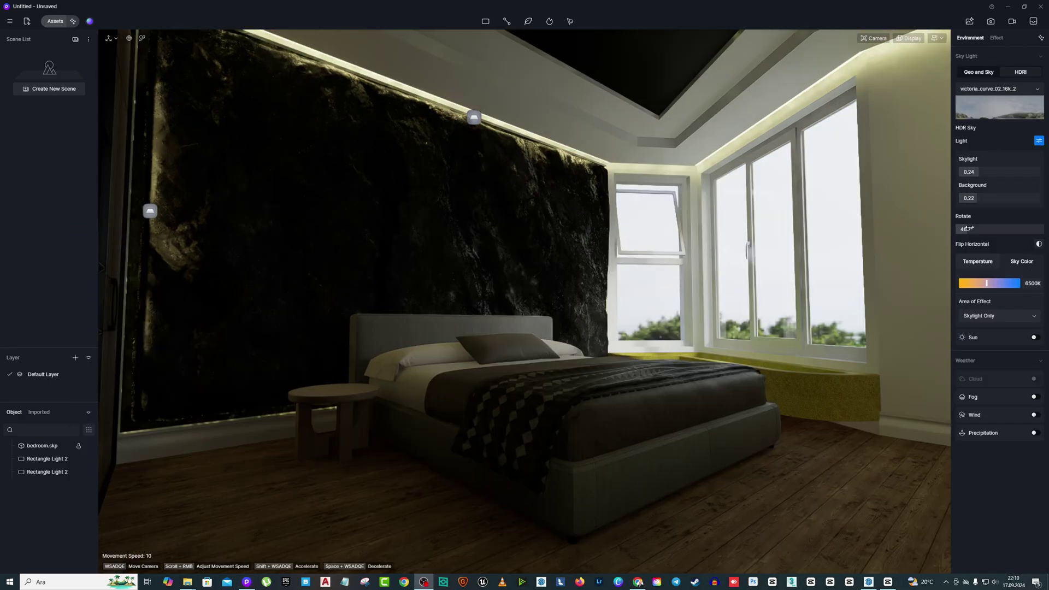
- Rotate the HDR sky to 106.7° and enable the sun with sunlight intensity 0.1 and sun disk radius 10
mouse_move(967, 229)
left_mouse_down()
mouse_move(1006, 231)
mouse_move(981, 231)
left_mouse_up()
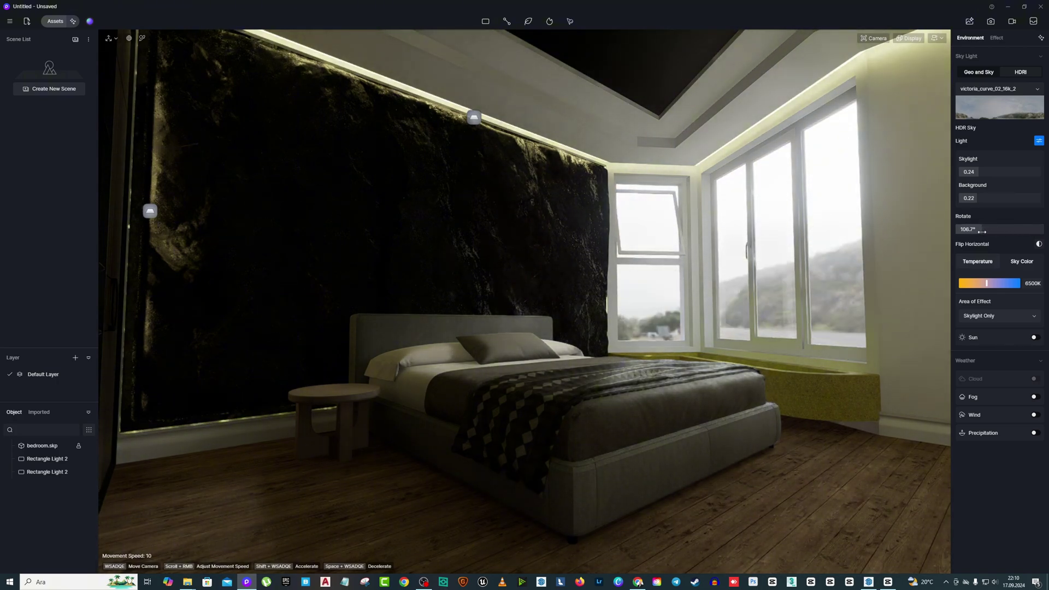
left_click(1034, 338)
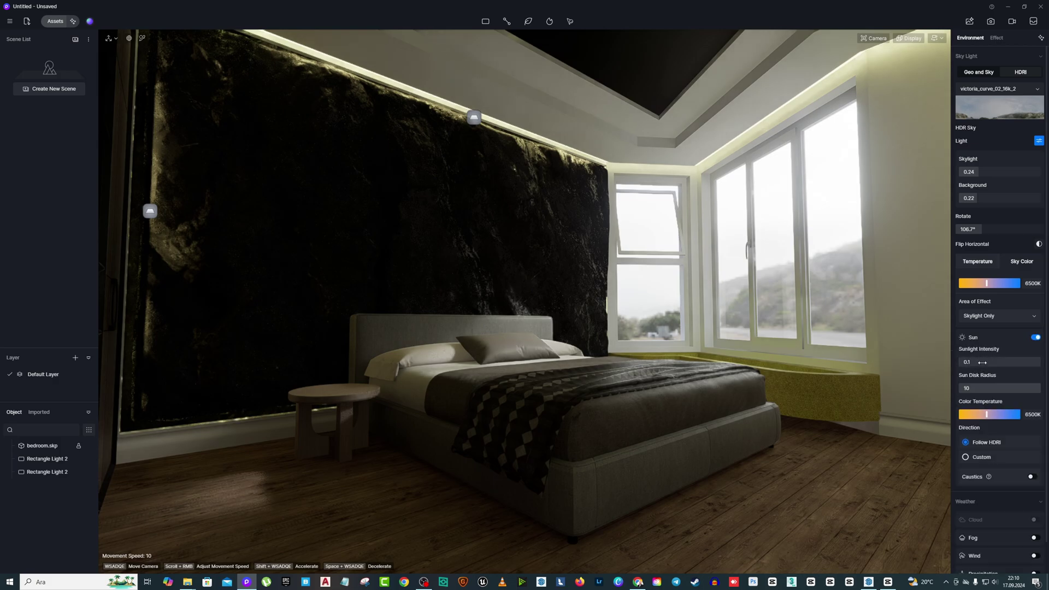
left_click_drag(1009, 392, 991, 391)
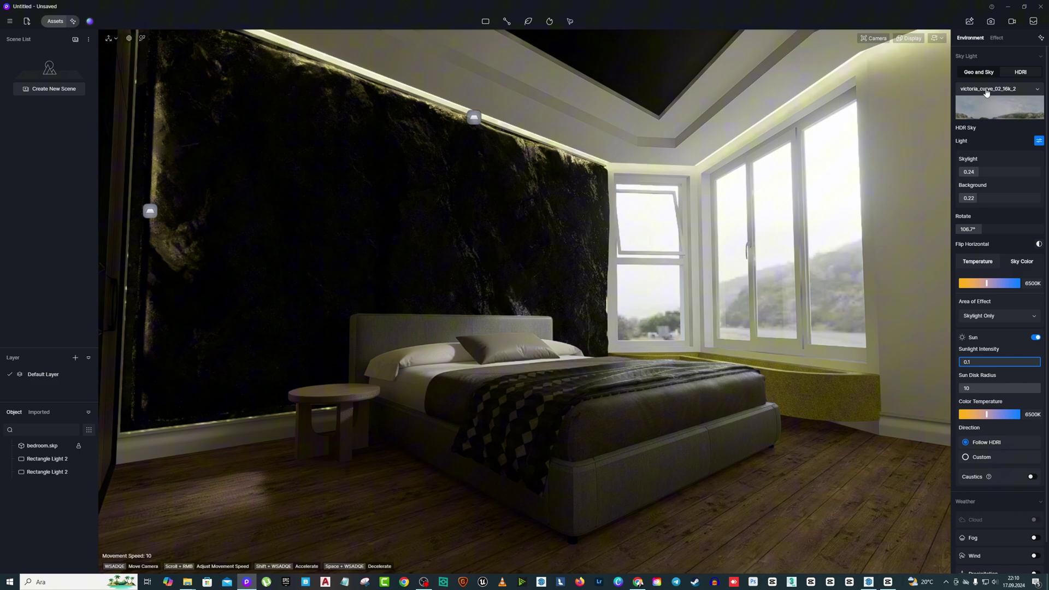
- Place a rectangle light on the outside of the large three-pane window
middle_click_drag(810, 314, 17, 328)
middle_click_drag(754, 273, 621, 311)
left_click(485, 22)
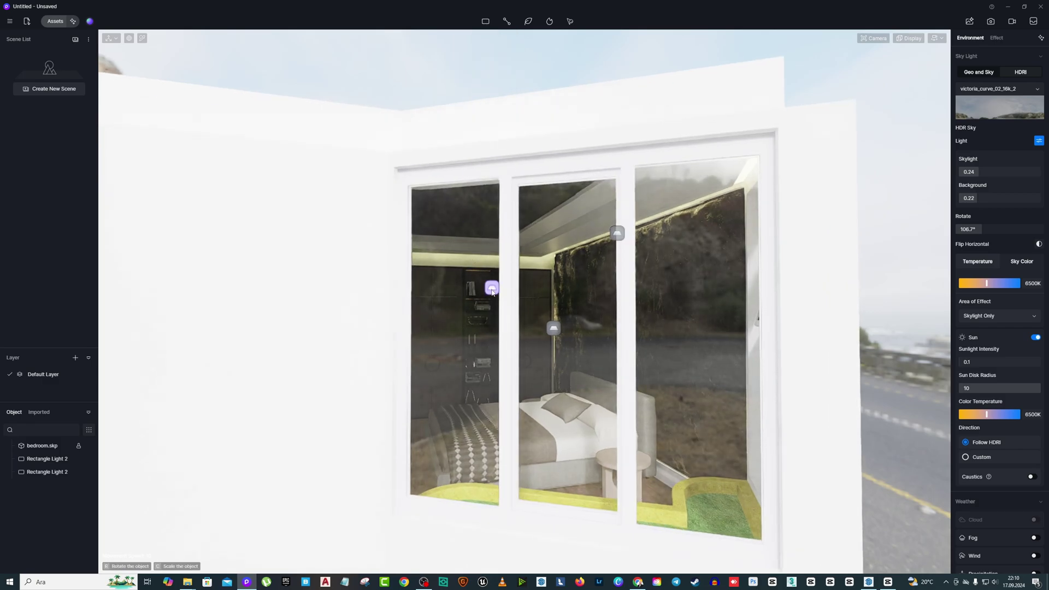
left_click(474, 278)
- Move and rotate the new rectangle light so it stands in front of the large window and faces into the room
middle_click_drag(435, 311, 573, 418)
left_click_drag(597, 392, 600, 434)
left_click_drag(586, 435, 559, 434)
middle_click_drag(558, 435, 459, 377)
left_click_drag(459, 373, 484, 366)
middle_click_drag(483, 366, 464, 333)
left_click_drag(476, 329, 500, 328)
middle_click_drag(437, 333, 488, 325)
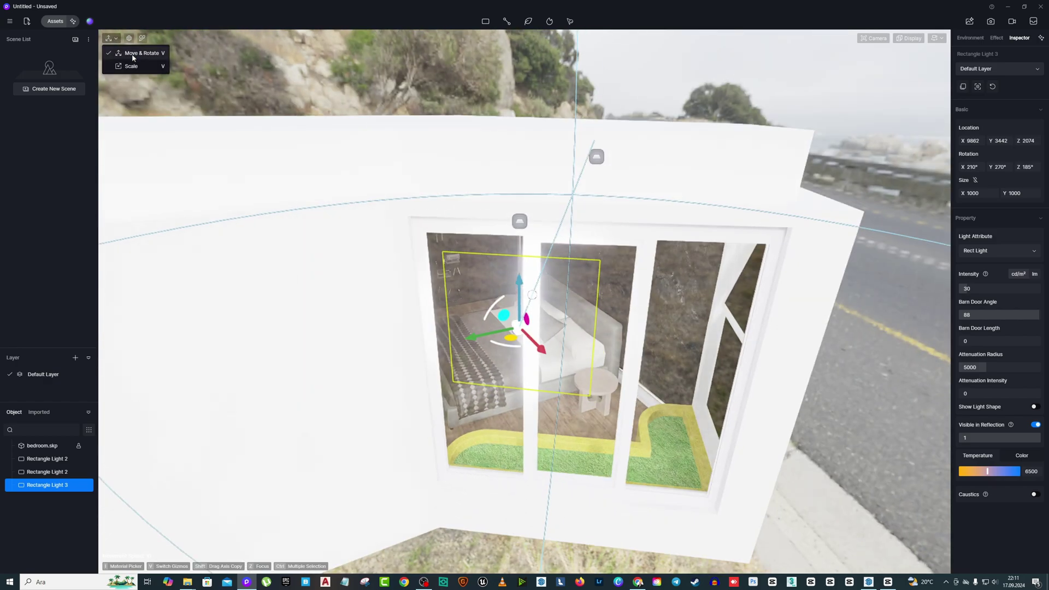
- Copy the rectangle light three times to form a two-by-two grid of lights across the large window
left_click(129, 39)
left_click_drag(480, 331, 629, 347, "shift")
left_click_drag(666, 376, 660, 468, "shift")
left_click_drag(614, 429, 484, 424, "shift")
- Rotate the copied rectangle lights individually to align them with the large window's plane
left_click(520, 328)
middle_click_drag(409, 361, 481, 396)
left_click_drag(476, 399, 471, 396)
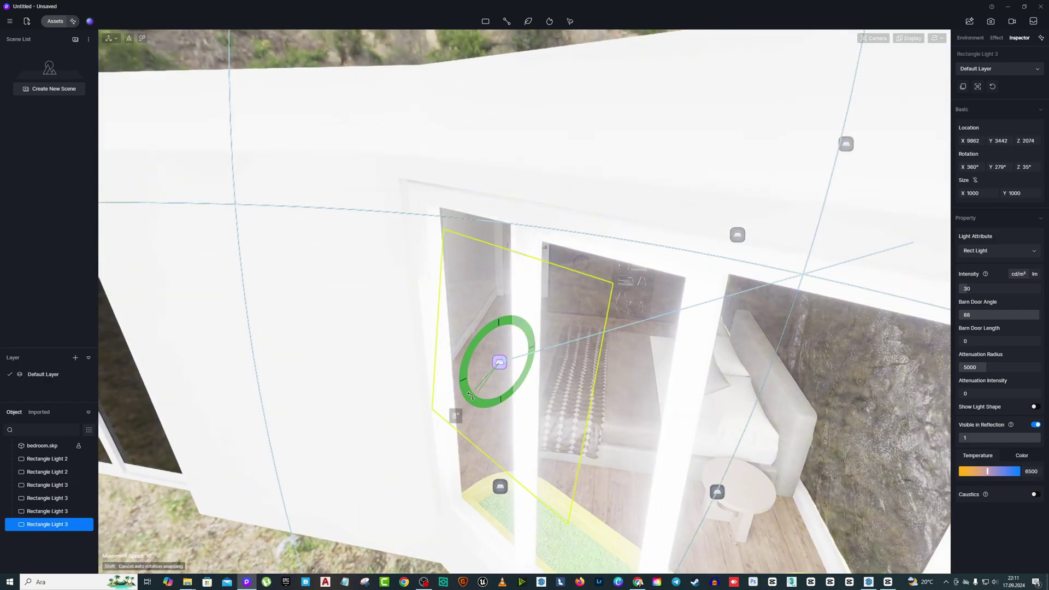
middle_click_drag(470, 396, 494, 349)
left_click(508, 336)
left_click_drag(492, 358, 488, 355)
middle_click_drag(487, 355, 464, 404)
left_click(562, 375)
left_click_drag(445, 412, 441, 409)
- Copy one of the large window's rectangle lights around the corner toward the small side window
middle_click_drag(440, 382, 552, 240)
left_click(420, 213)
left_click_drag(574, 234, 656, 240, "shift")
middle_click_drag(656, 240, 492, 268)
left_click_drag(492, 267, 467, 265)
middle_click_drag(467, 265, 508, 288)
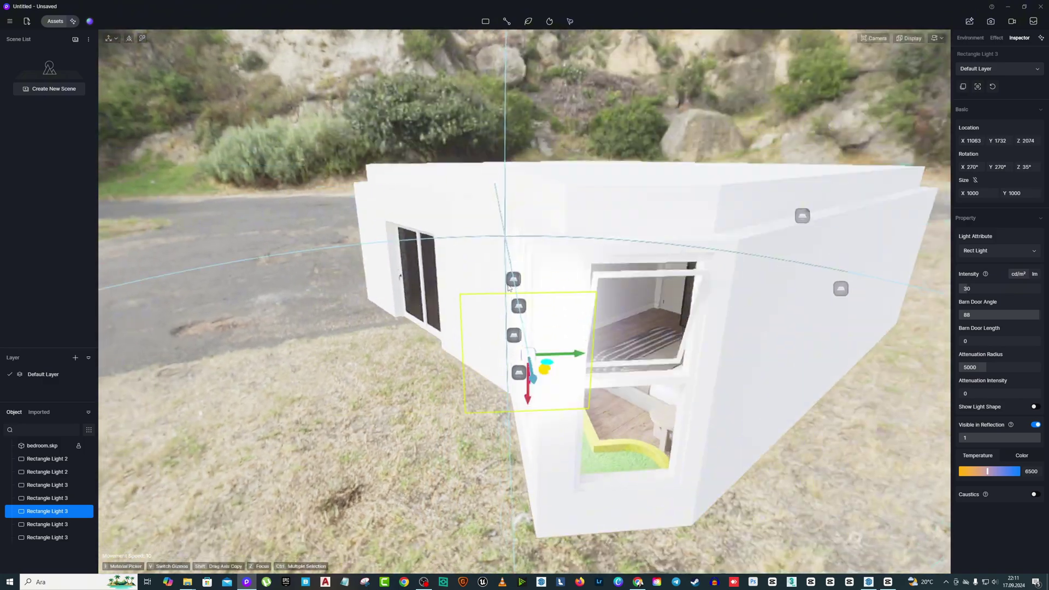
- Fit the side window's light to its opening at 1065 × 715 and position a copy over the lower pane
left_click(511, 282)
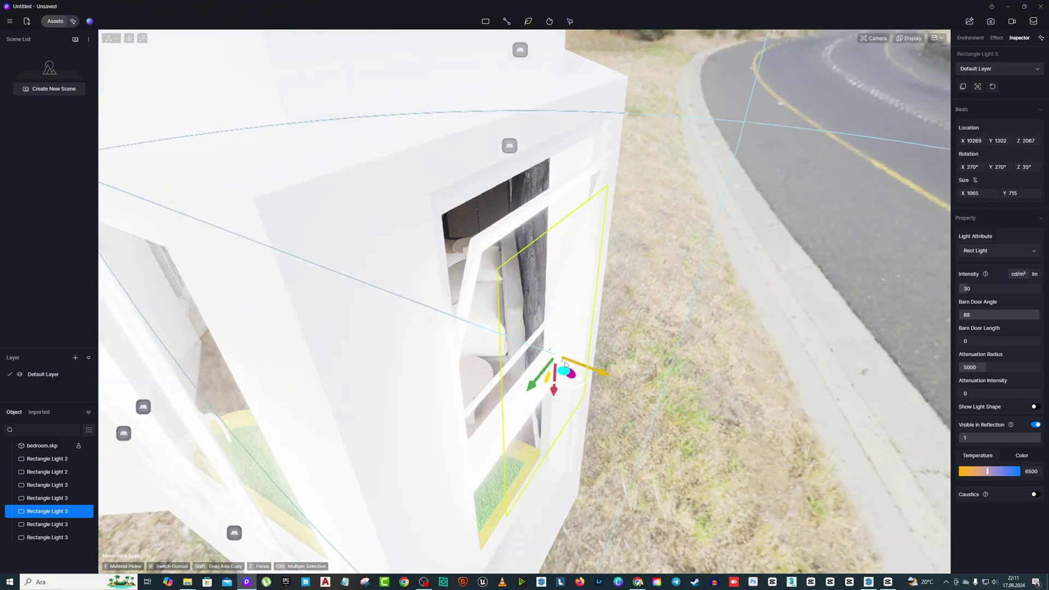
middle_click_drag(565, 364, 547, 240)
left_click_drag(546, 240, 528, 420)
middle_click_drag(527, 420, 548, 276)
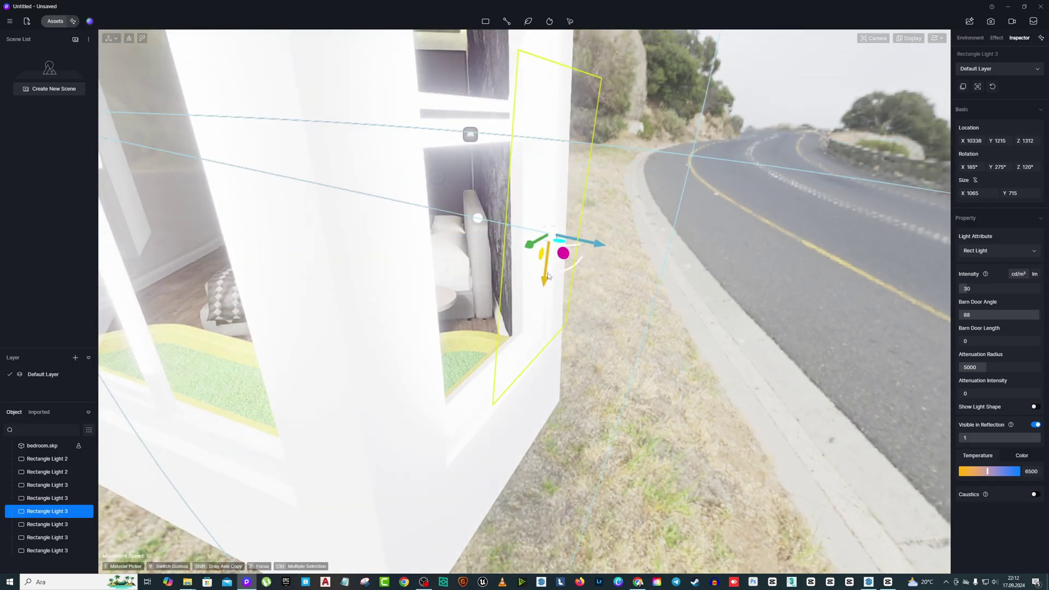
left_click_drag(548, 276, 545, 304)
left_click_drag(592, 273, 565, 272)
- Set the attenuation radius of the rectangle lights outside both windows to 15000
scroll(566, 272, "down", 5)
left_click(518, 72)
left_click(458, 276)
middle_click_drag(383, 191, 524, 219)
left_click(603, 170)
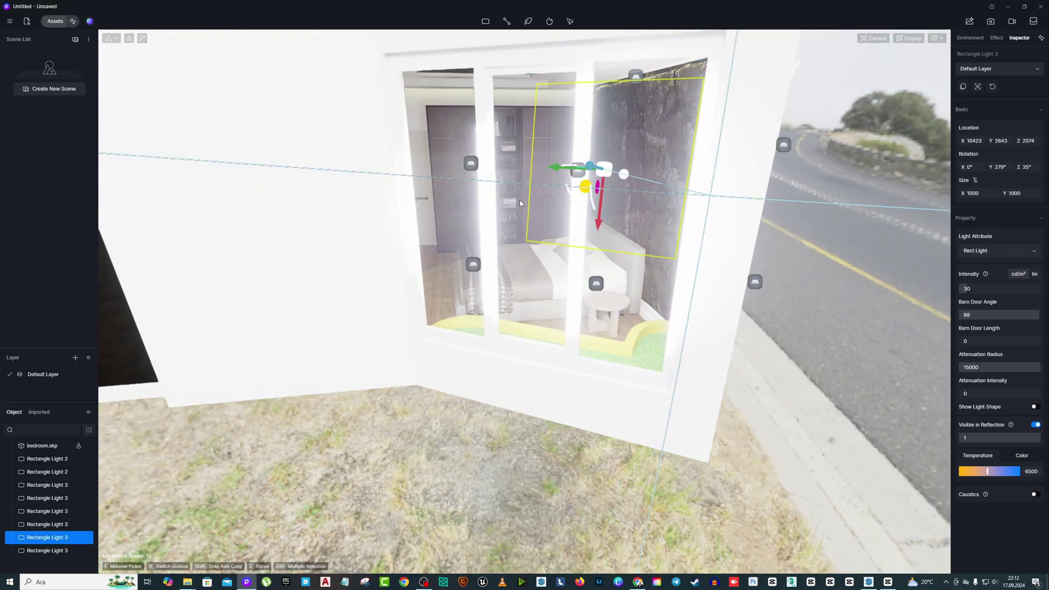
left_click(783, 144)
left_click(473, 264)
left_click_drag(985, 367, 1040, 368)
- Return to the bedroom interior and set the intensity of the large window's two outermost lights to 10
right_click_drag(601, 219, 702, 121)
scroll(702, 122, "down", 5)
double_click(969, 288)
type("10")
scroll(846, 114, "up", 1)
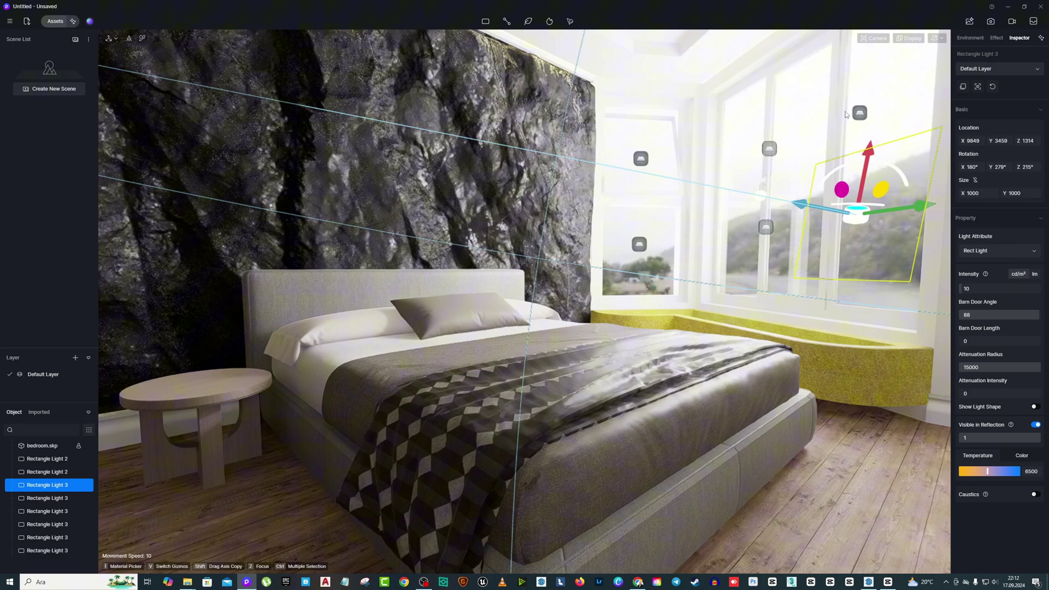
left_click(859, 113)
double_click(970, 288)
type("10")
- Lower the intensity of the remaining window lights, setting the large window's lower inner light to 15
left_click(770, 149)
double_click(969, 288)
left_click(766, 226)
left_click(639, 244)
left_click(641, 158)
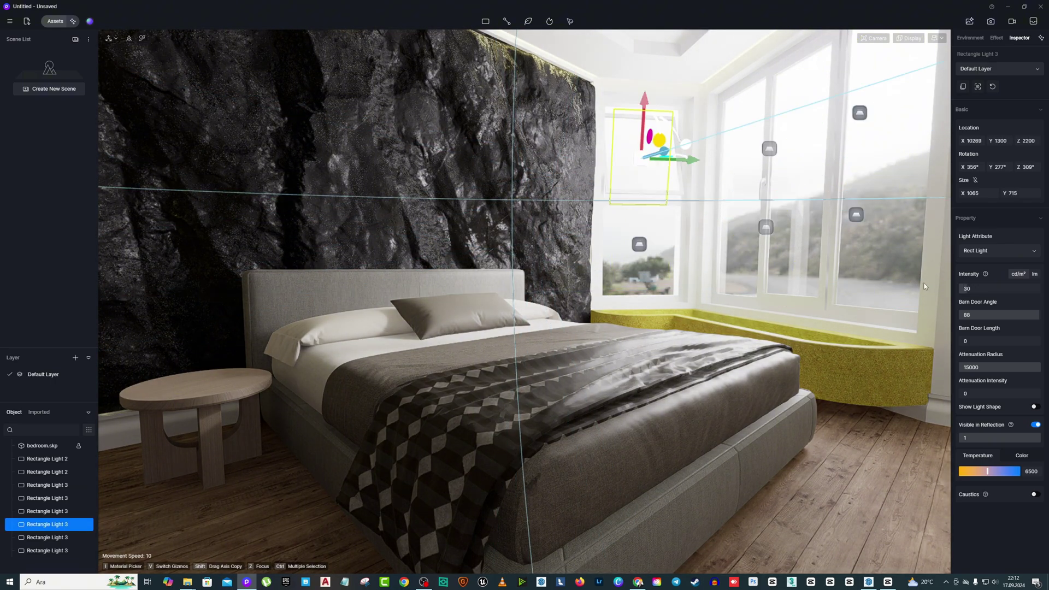
left_click(637, 248)
left_click(766, 227)
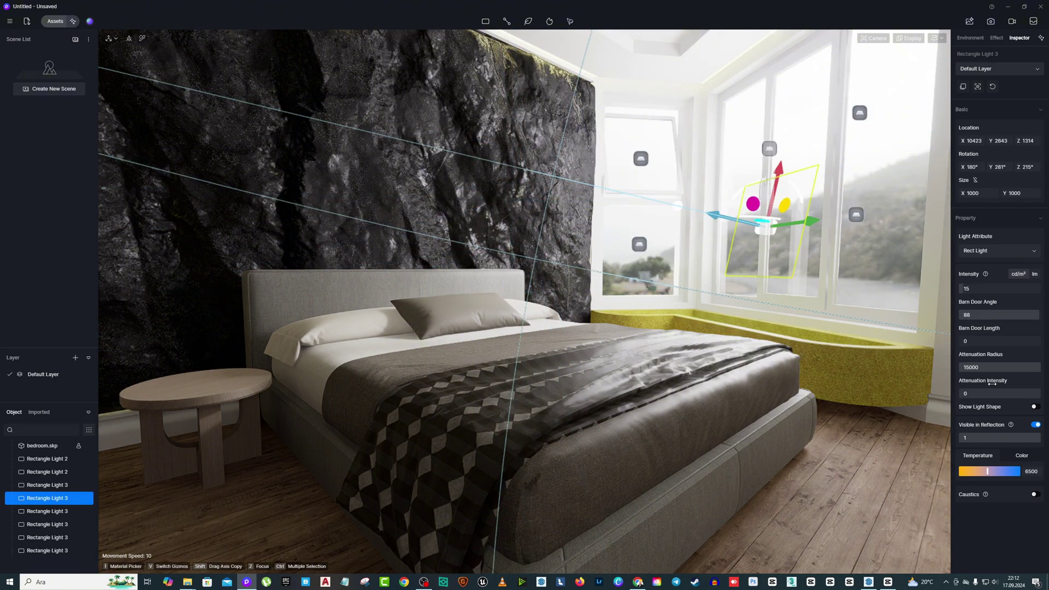
- Set the barn door length of the large window's rectangle lights to 12
left_click(769, 148)
left_click_drag(961, 341, 969, 340)
left_click(859, 113)
left_click(856, 215)
scroll(650, 262, "down", 5)
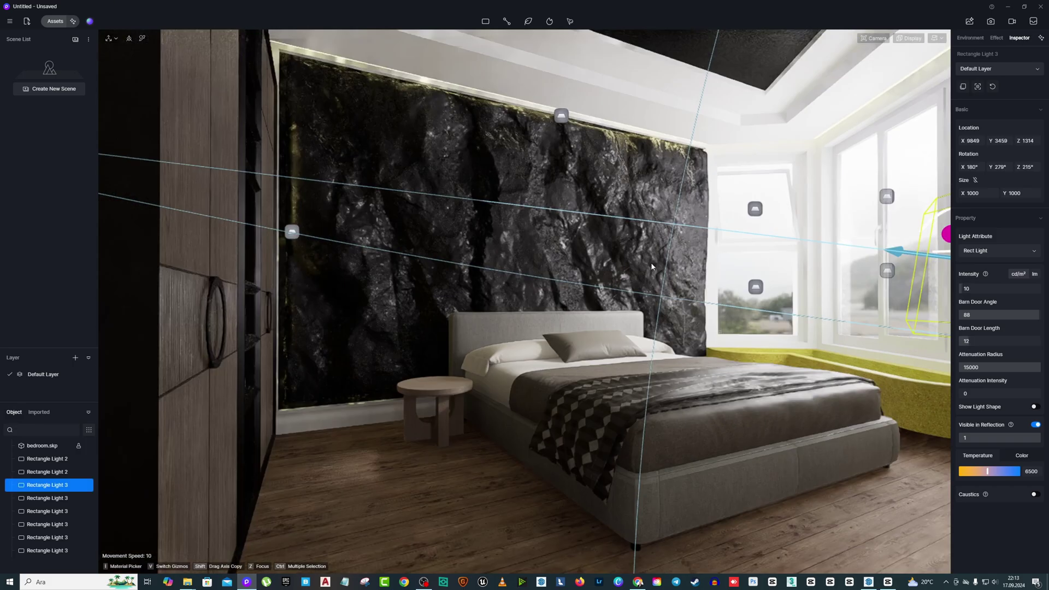
- Pick the recessed ceiling panel's Mirror material and make it emissive
right_click_drag(650, 262, 774, 189)
key("i")
left_click(628, 98)
left_click(1035, 360)
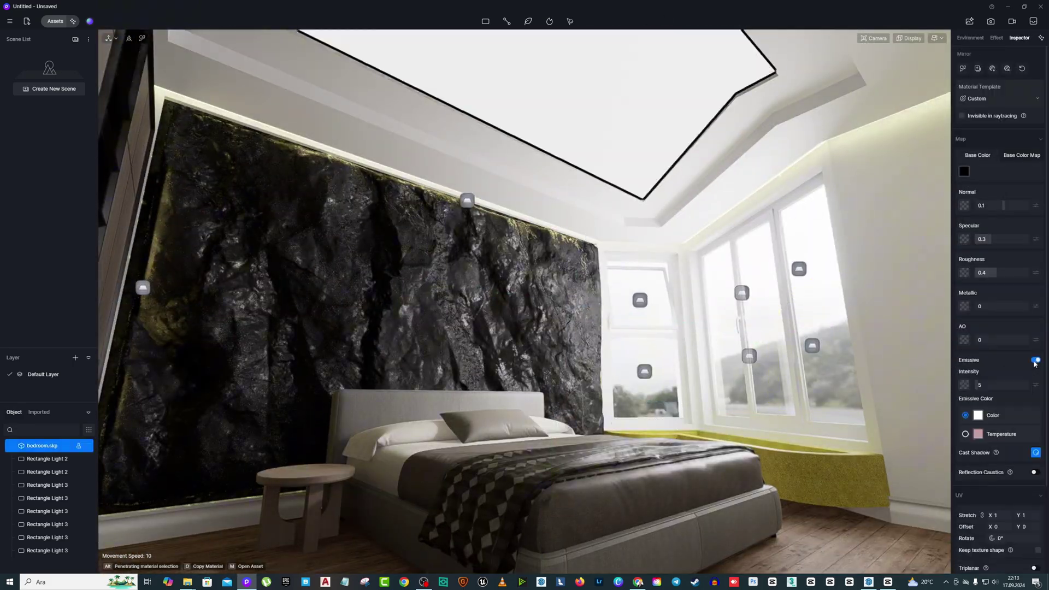
right_click_drag(636, 347, 620, 437)
scroll(634, 384, "down", 3)
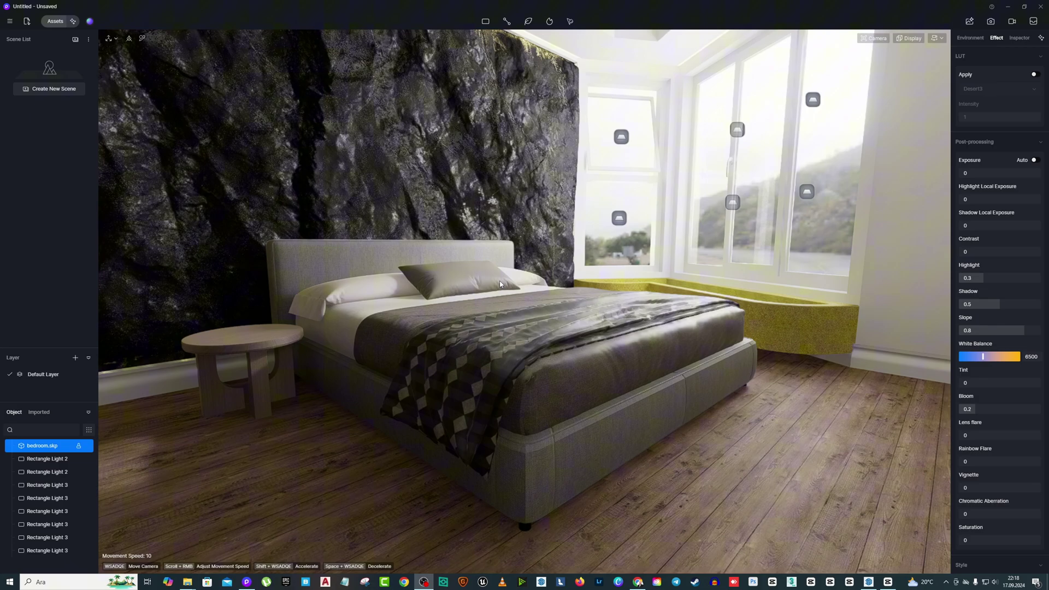
- Raise the roughness of the bed throw's material and set the bed frame material to roughness 0.51 and normal 0.47
left_click(548, 323)
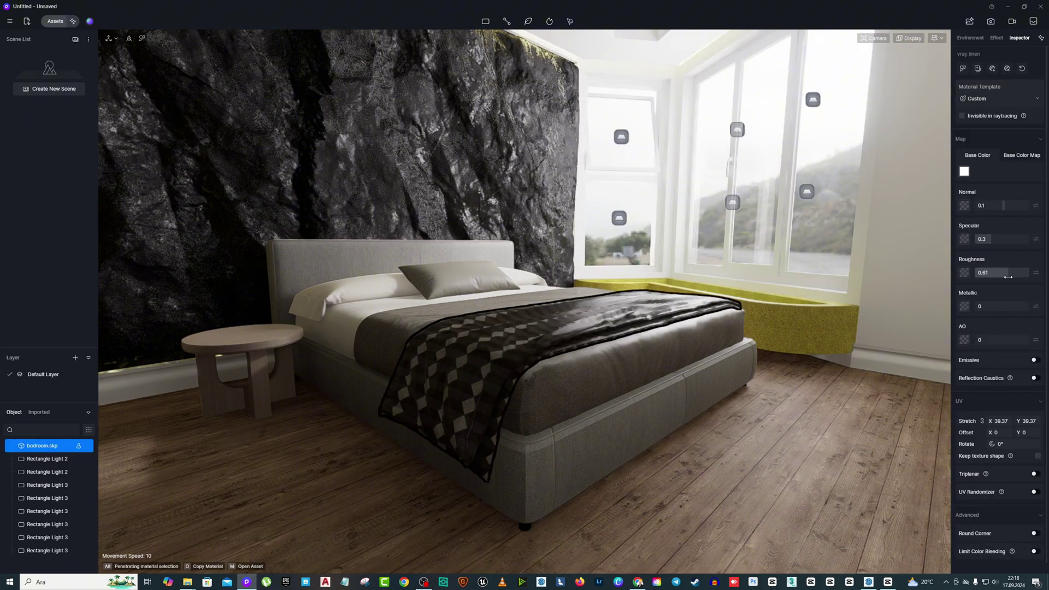
left_click_drag(998, 272, 1019, 268)
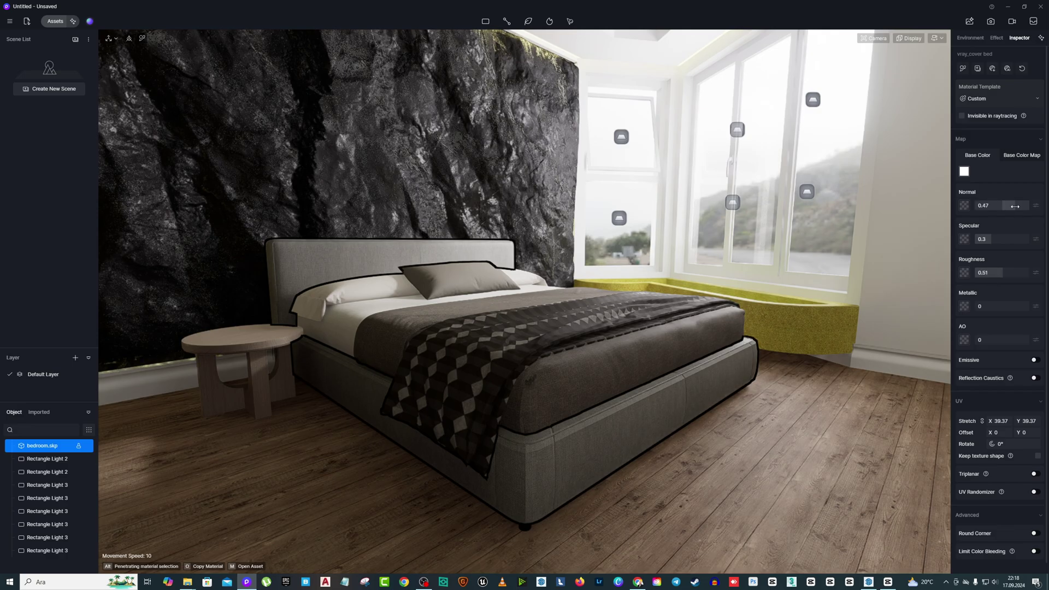
- Search the online material assets for wood
scroll(746, 348, "up", 4)
right_click_drag(747, 349, 808, 424)
left_click(56, 23)
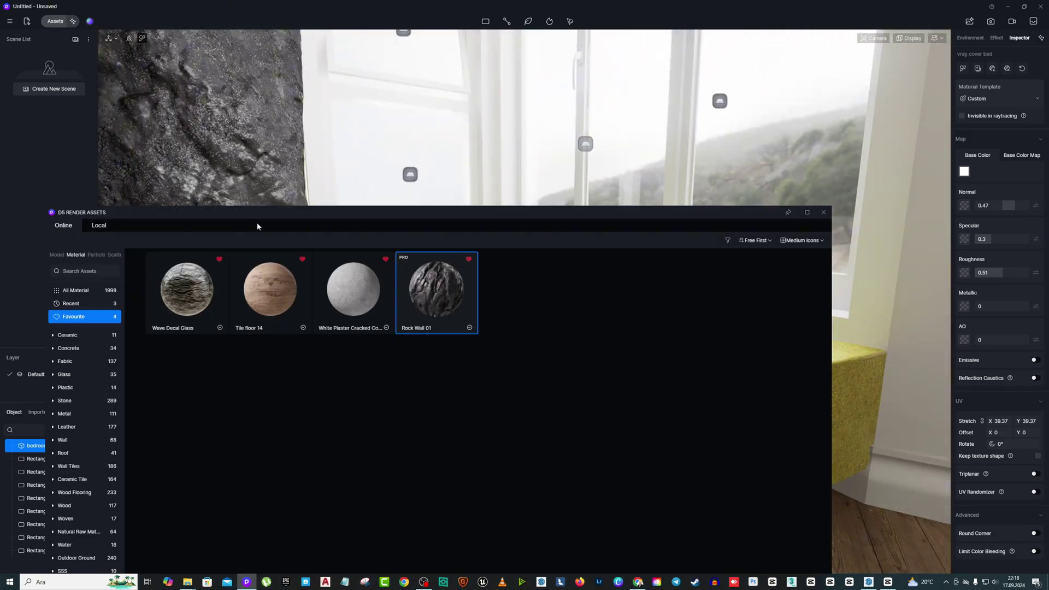
left_click_drag(257, 226, 697, 171)
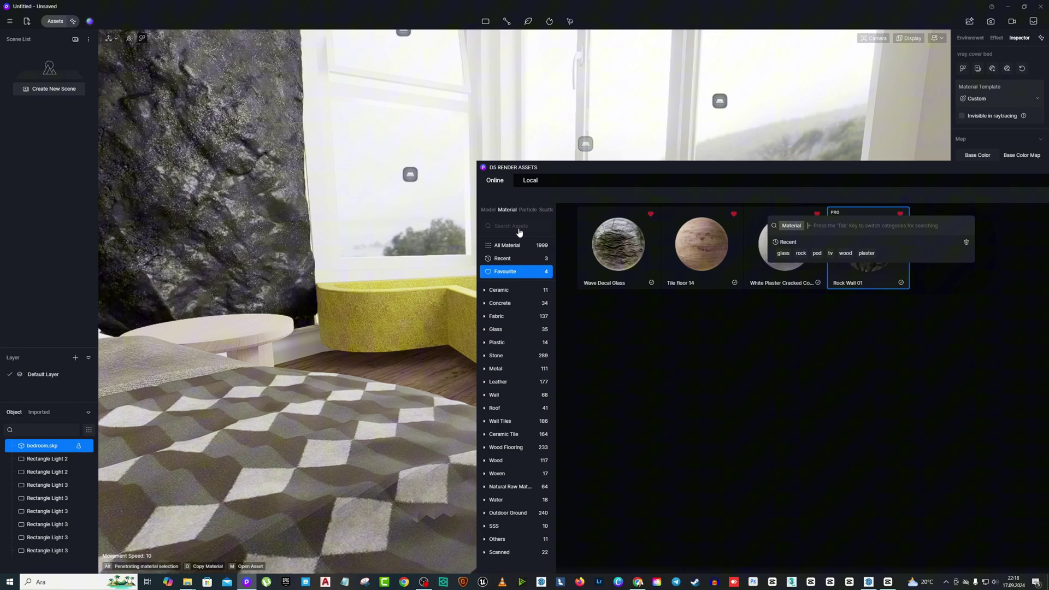
type("wood")
key("Return")
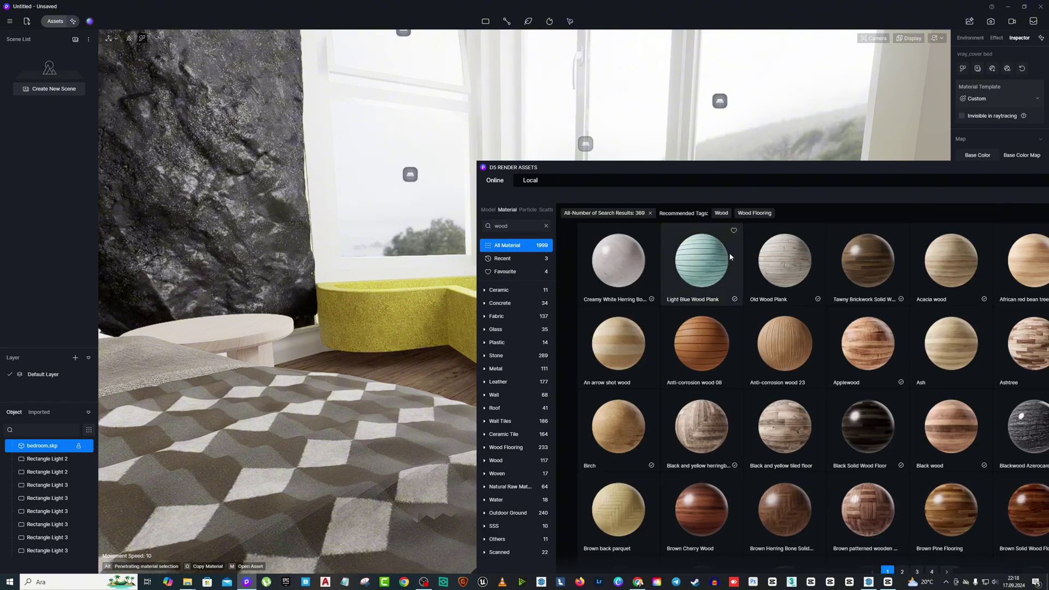
- Apply Creamy White Wood Grain to the curved planter below the windows and enable Triplanar mapping
left_click_drag(801, 169, 427, 110)
scroll(592, 295, "down", 7)
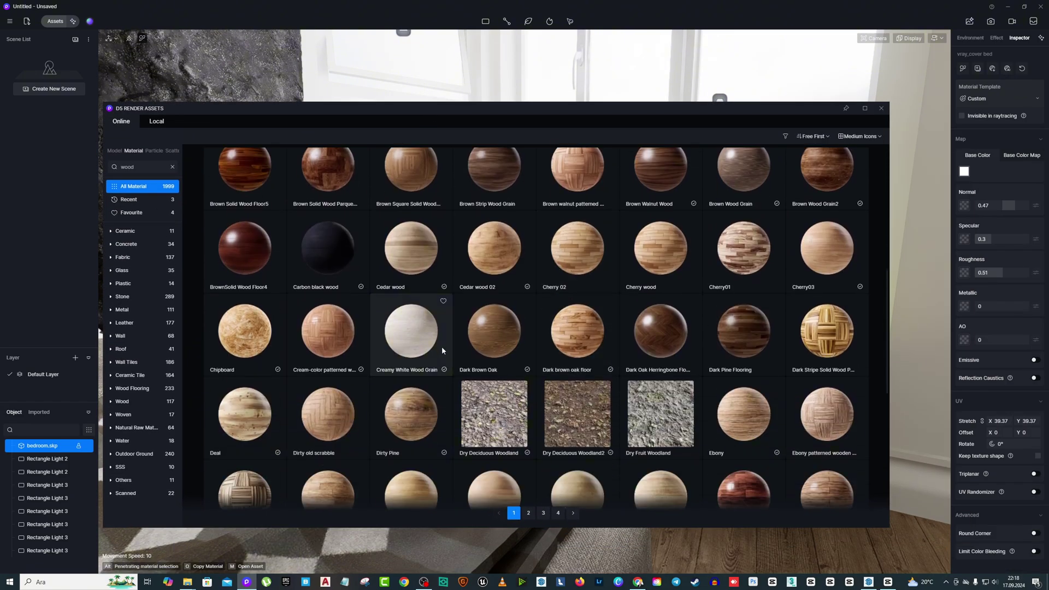
left_click_drag(442, 351, 744, 392)
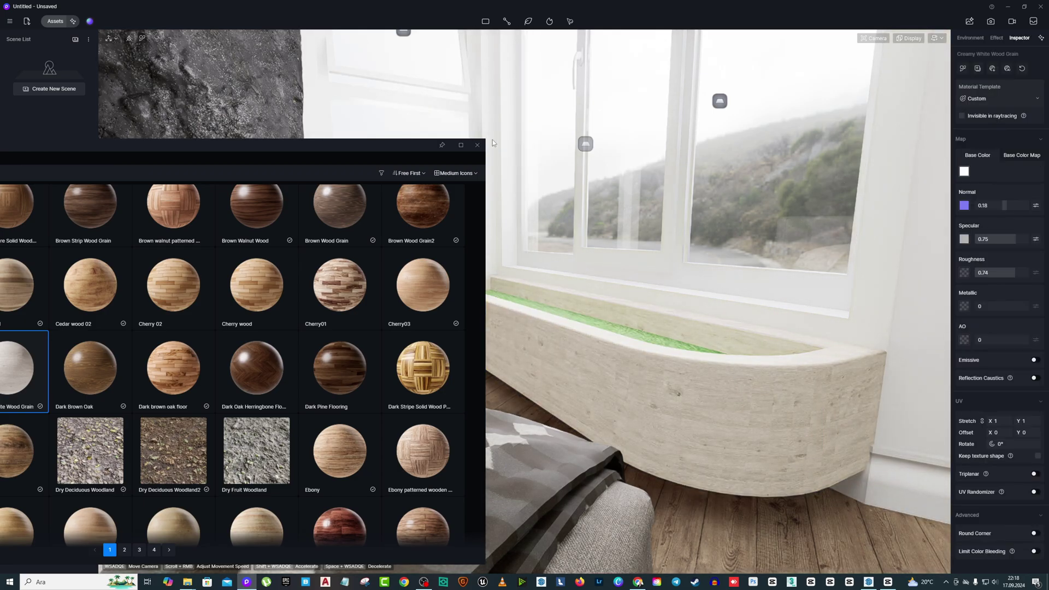
left_click(477, 145)
left_click(1033, 474)
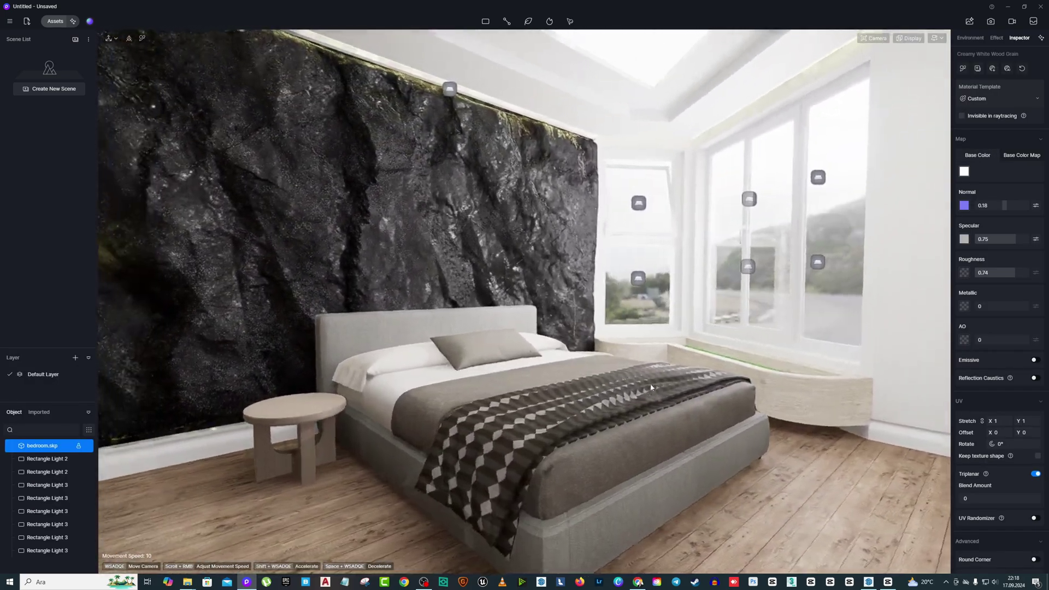
- Reframe the view on the bed and windows and set the post-processing exposure to -0.05
right_click_drag(651, 388, 646, 352)
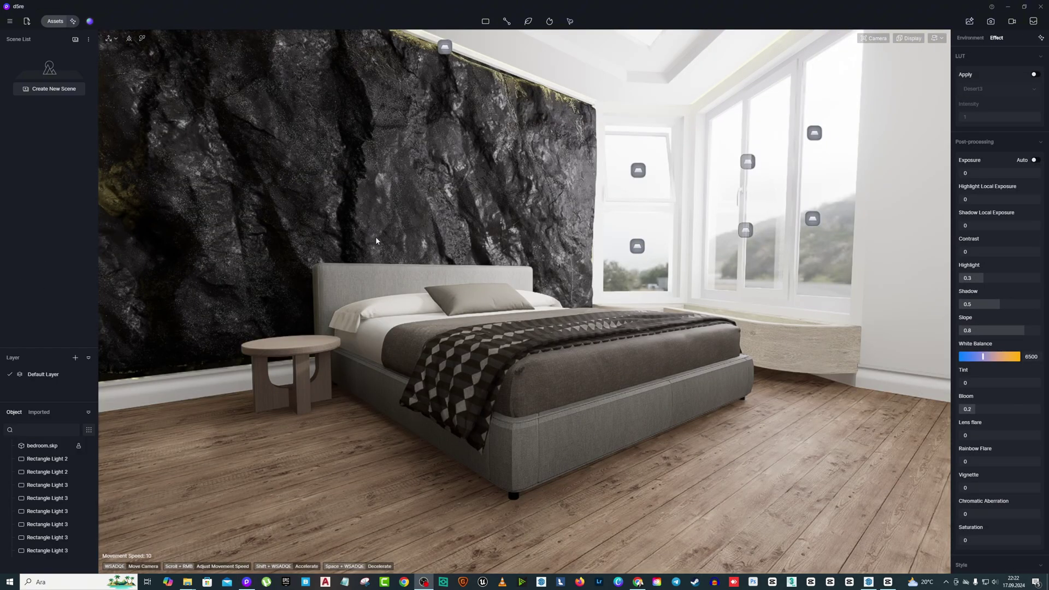
right_click_drag(375, 241, 443, 243)
scroll(443, 242, "up", 3)
scroll(442, 242, "down", 3)
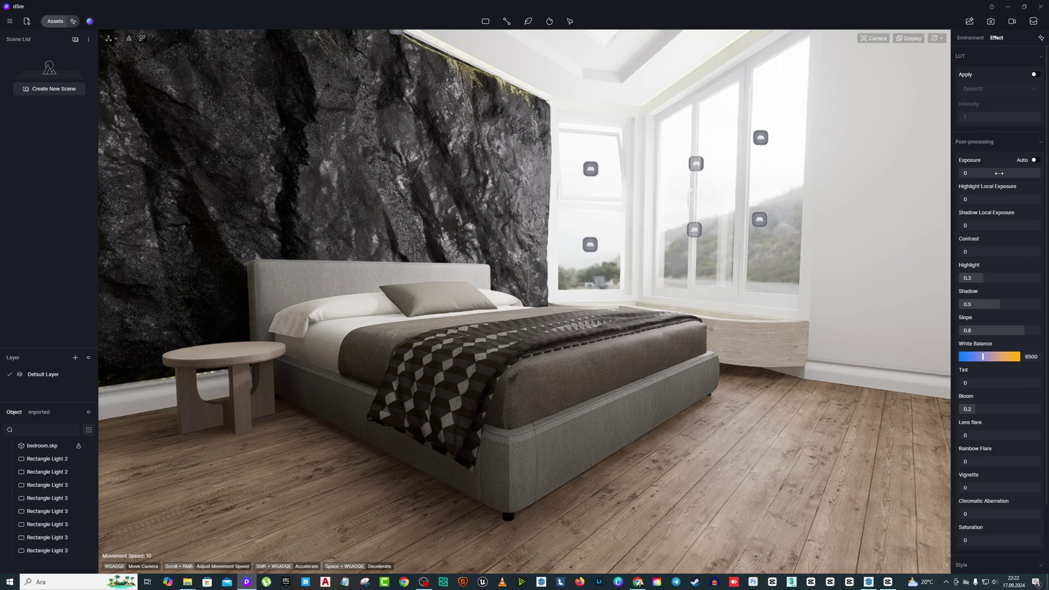
left_click_drag(998, 174, 997, 173)
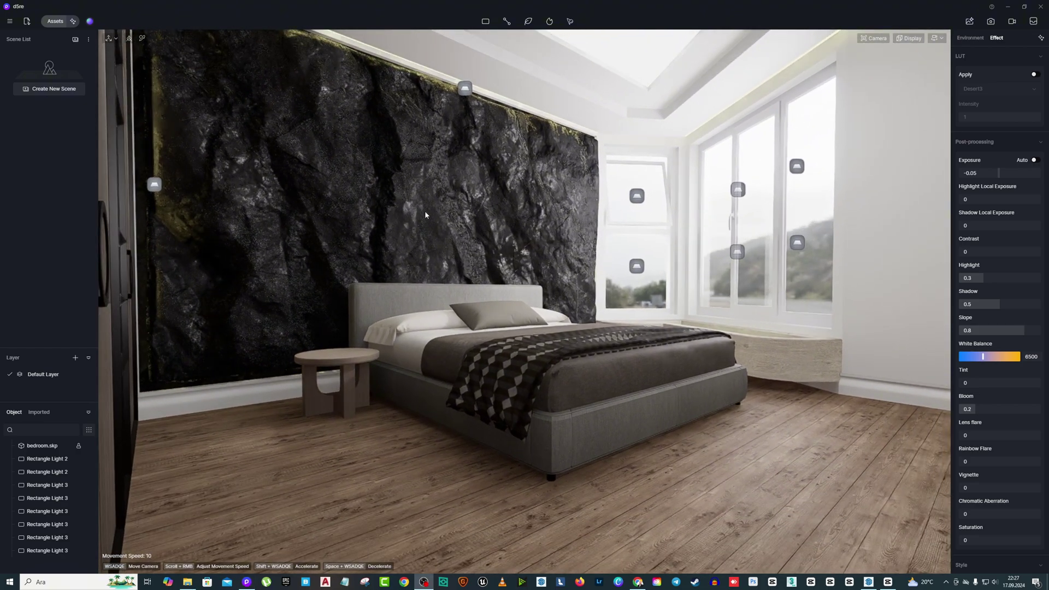
- Apply the favourite material White Plaster Cracked Concrete to the plain white walls
right_click_drag(425, 214, 533, 213)
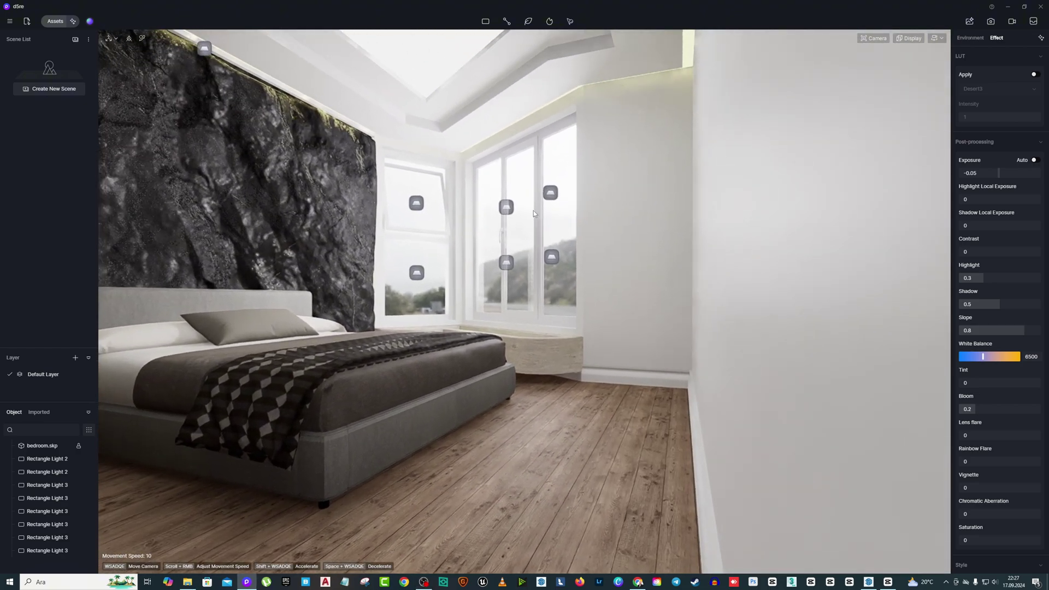
left_click(632, 171)
left_click(55, 21)
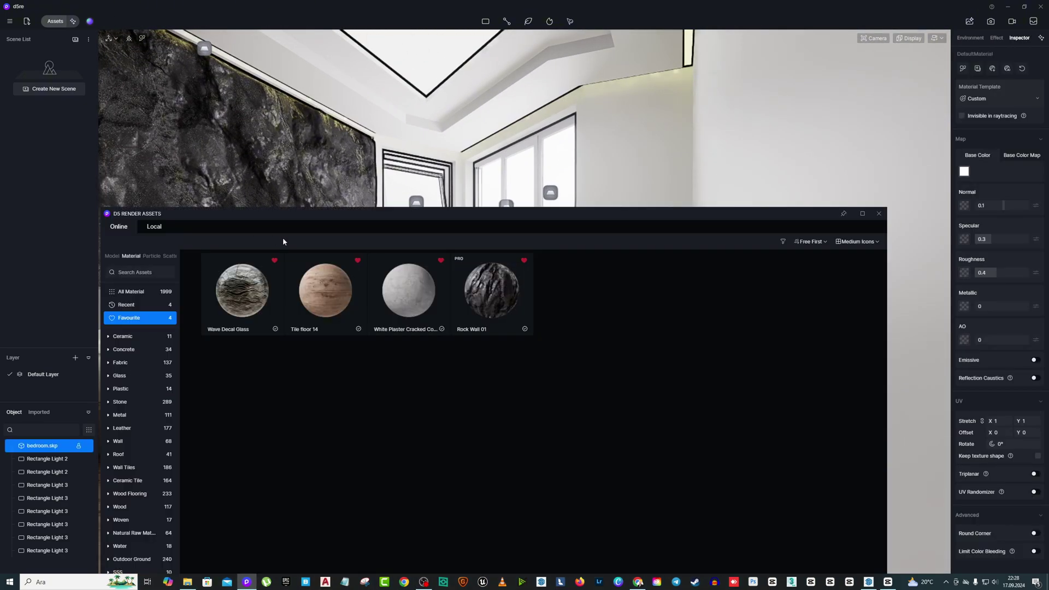
left_click_drag(516, 279, 653, 163)
left_click(651, 160)
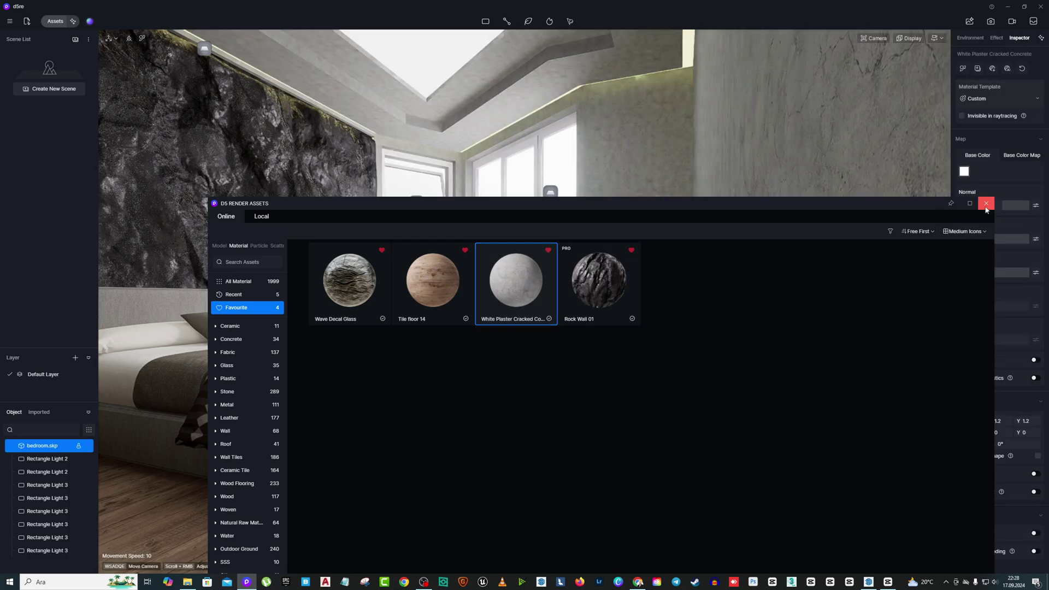
left_click(986, 204)
- Adjust the plaster wall material: base color map brightness 59, UV stretch 0.29 and normal 0.04
scroll(627, 189, "up", 5)
right_click_drag(669, 206, 770, 231)
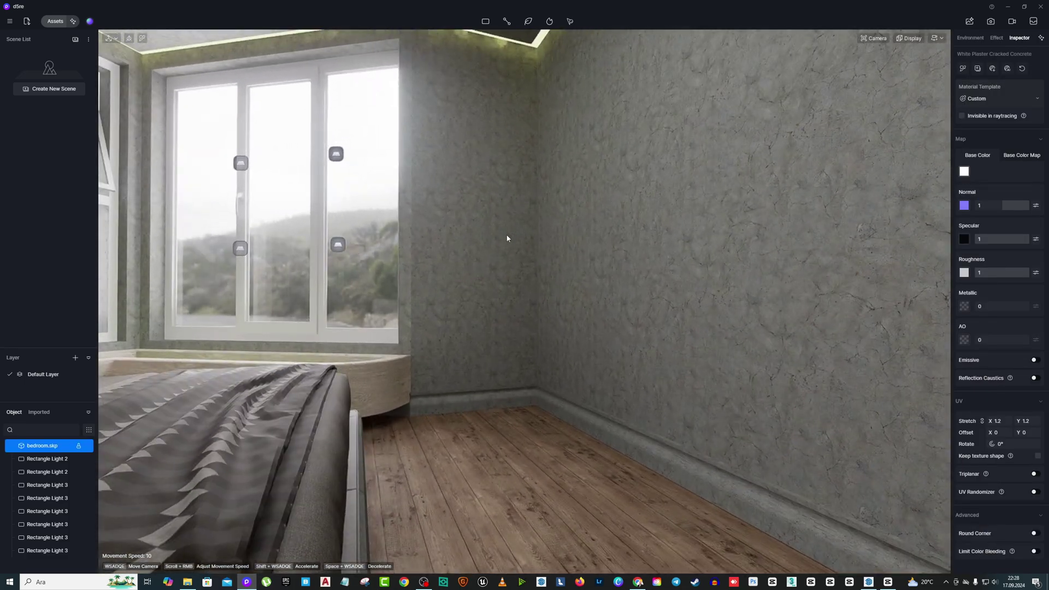
left_click(508, 237)
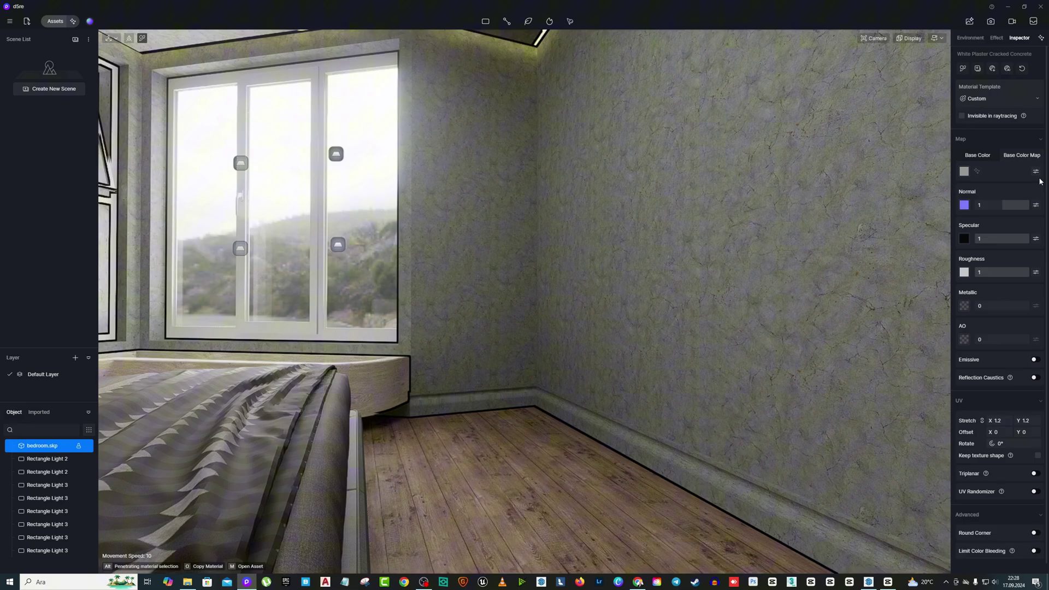
left_click(1035, 172)
left_click_drag(1001, 282, 1011, 282)
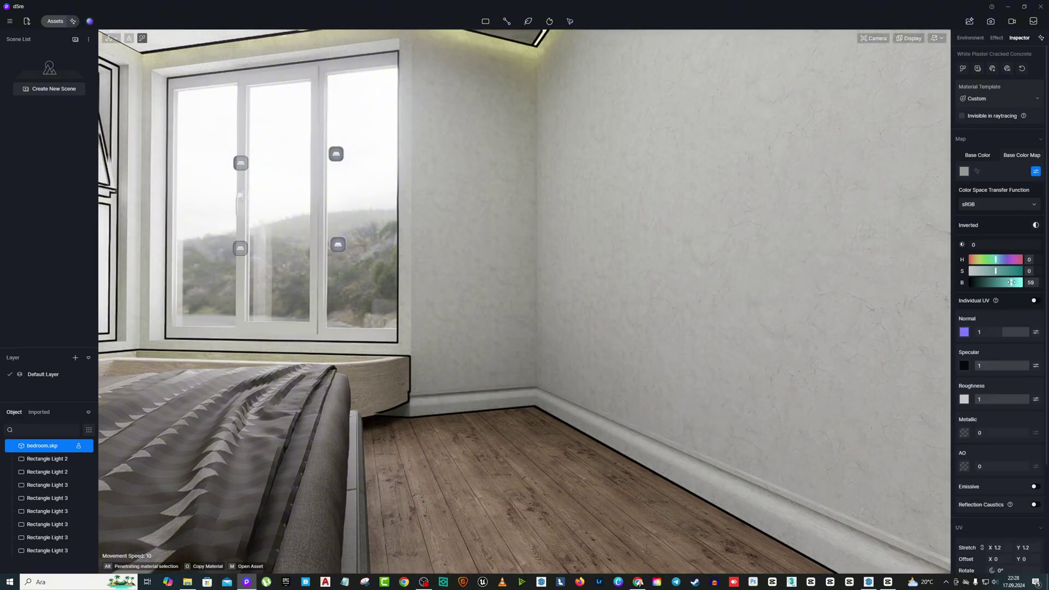
scroll(996, 446, "down", 3)
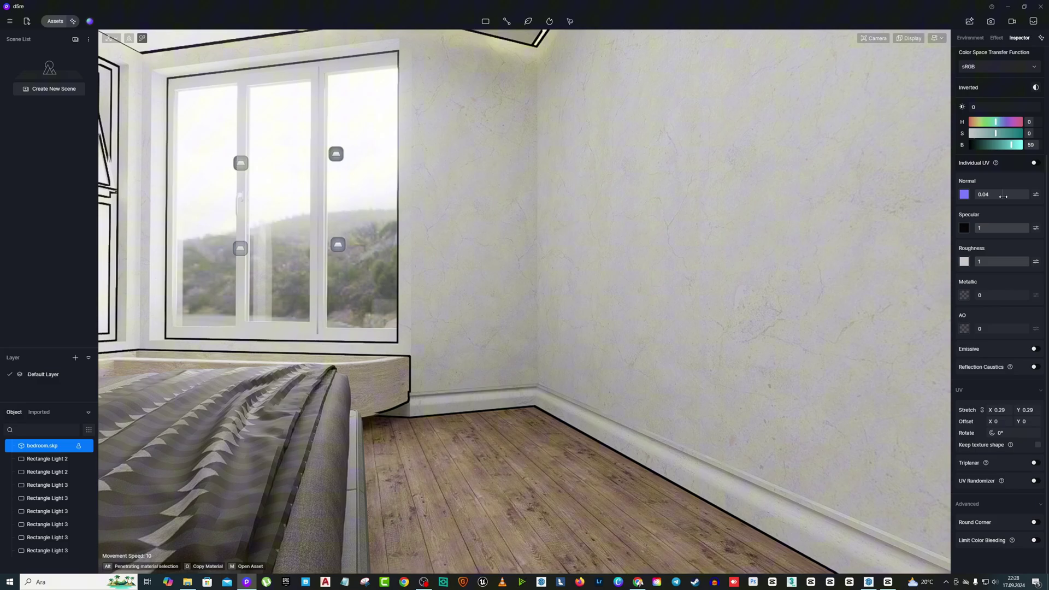
right_click_drag(830, 235, 719, 247)
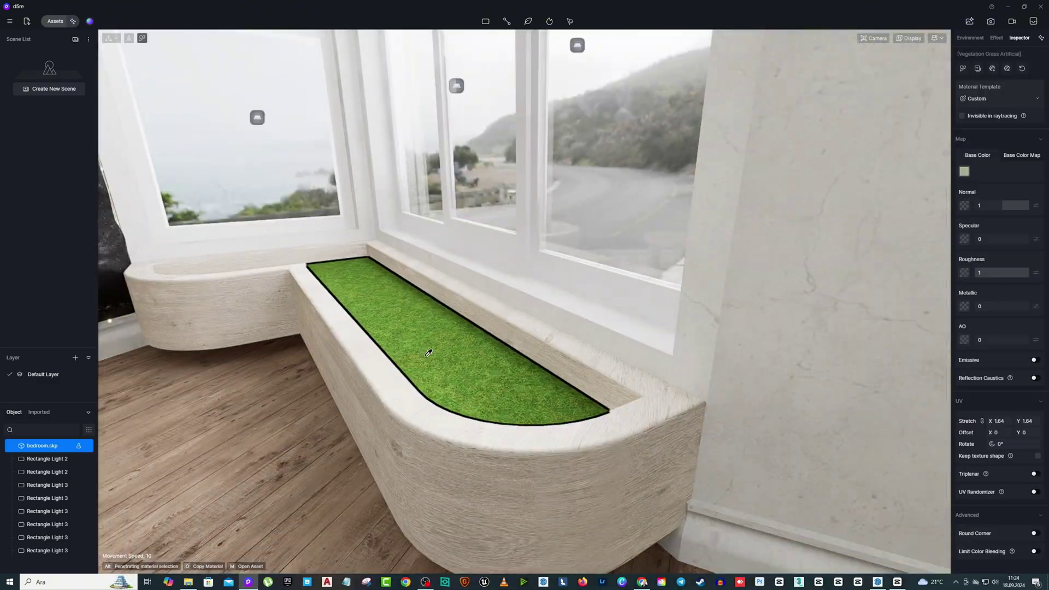
- Change the planter's artificial grass material to the Grass template and apply a shorter grass preset
left_click(997, 99)
left_click(985, 361)
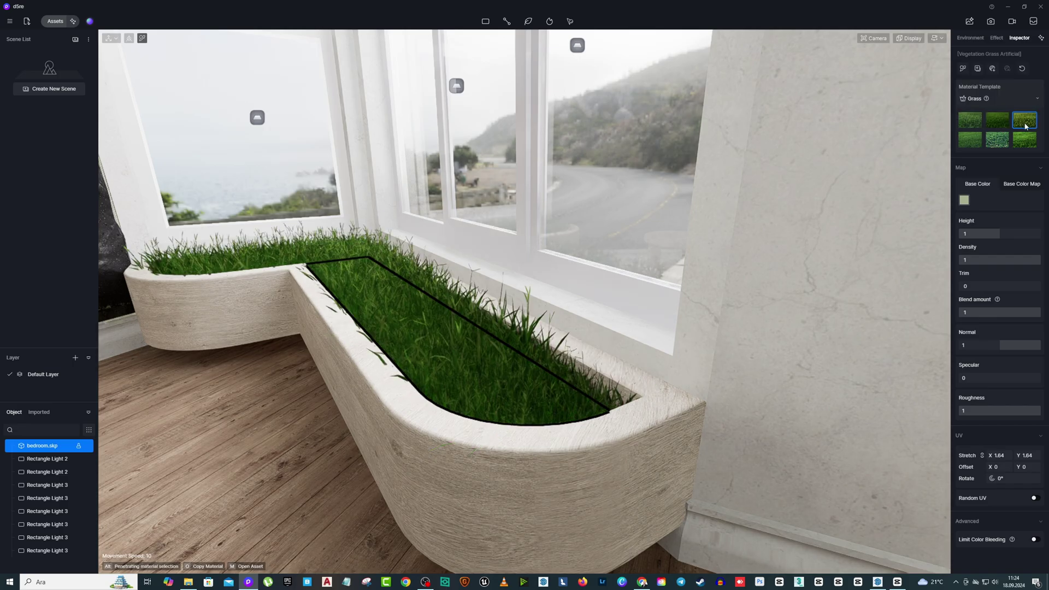
left_click(970, 139)
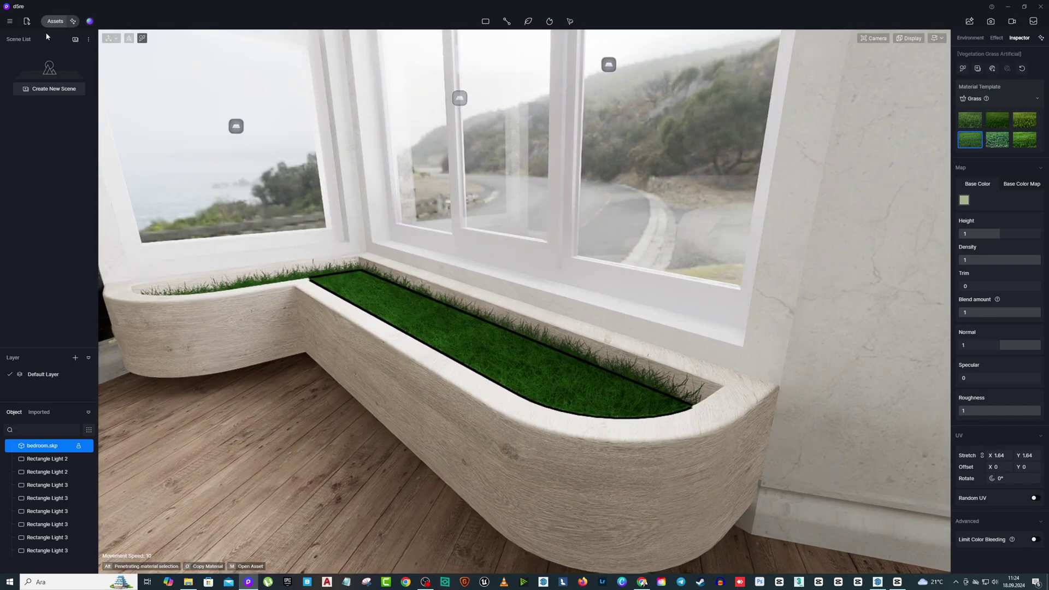
- Place favourite Allium cepa and Tulipa gesneriana 08, 10 and 11 flowers along the grass in the window planter
left_click(55, 21)
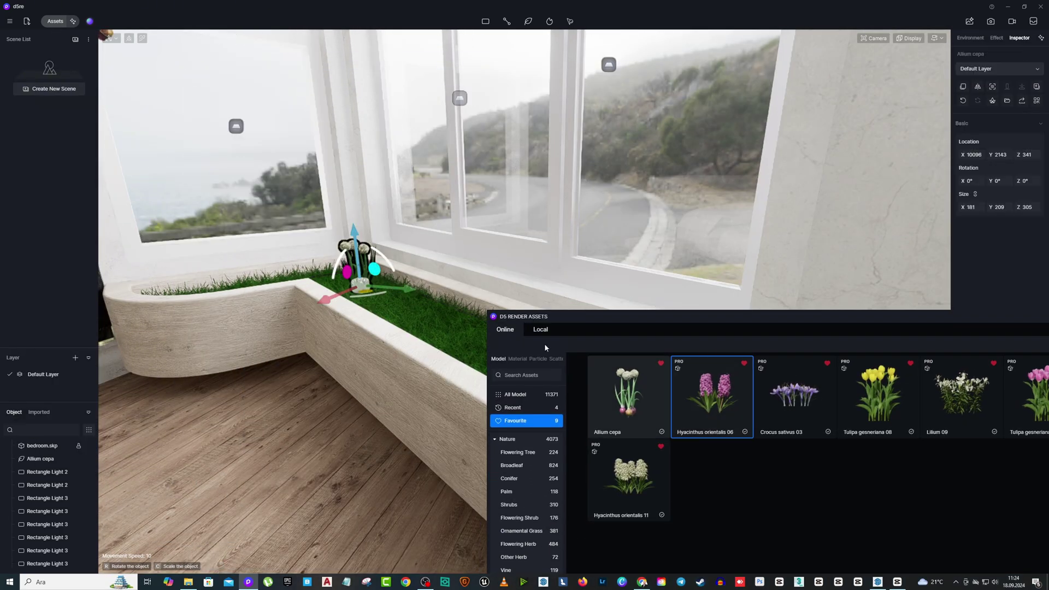
left_click(412, 321)
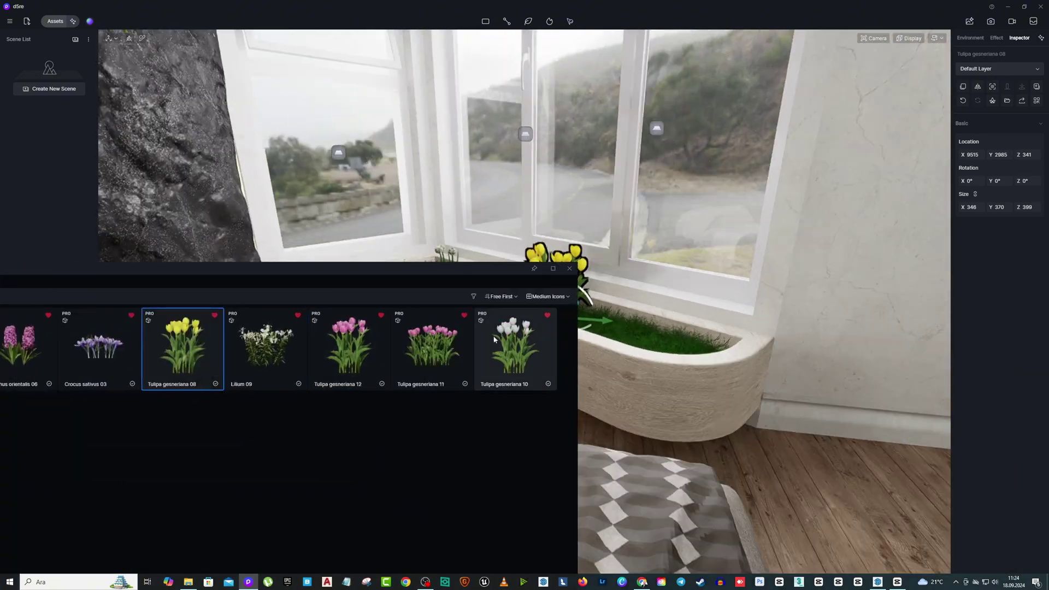
left_click(671, 344)
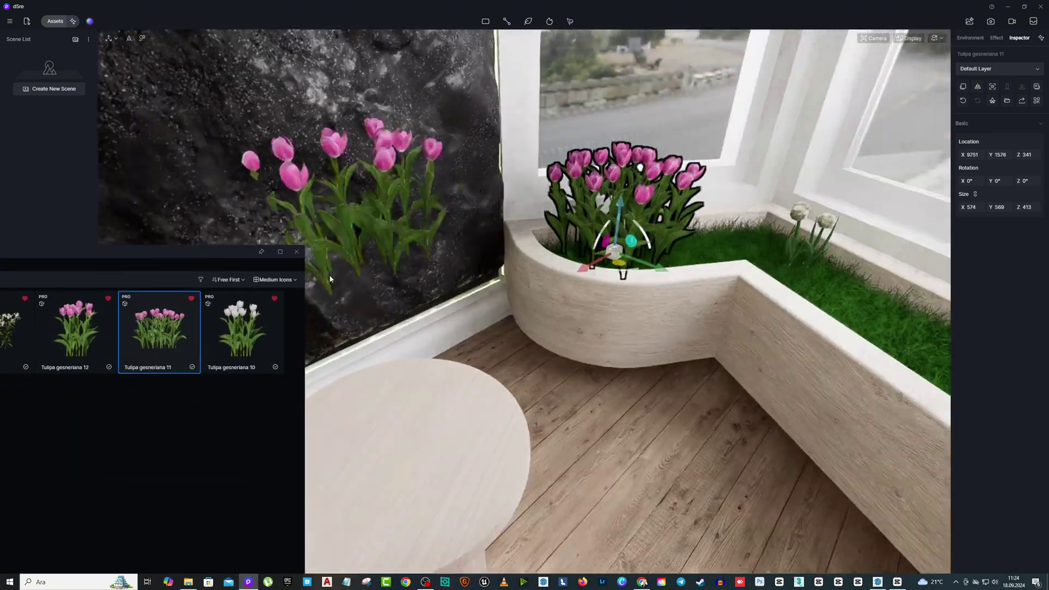
left_click(393, 223)
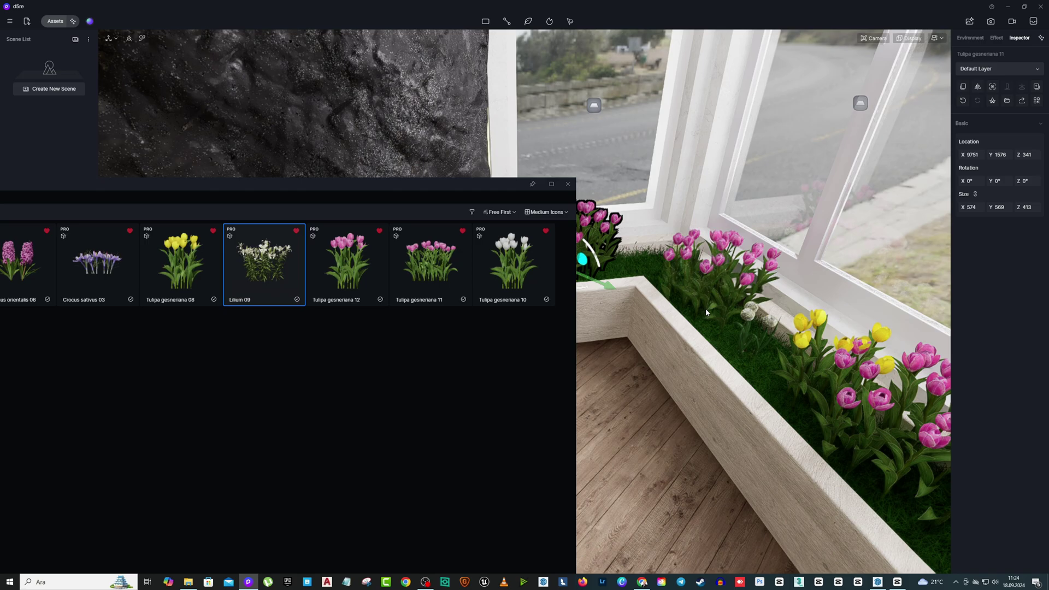
- Add Lilium 09 and Hyacinthus orientalis 11 flowers around the planter's inner corner to fill out the arrangement
left_click(706, 308)
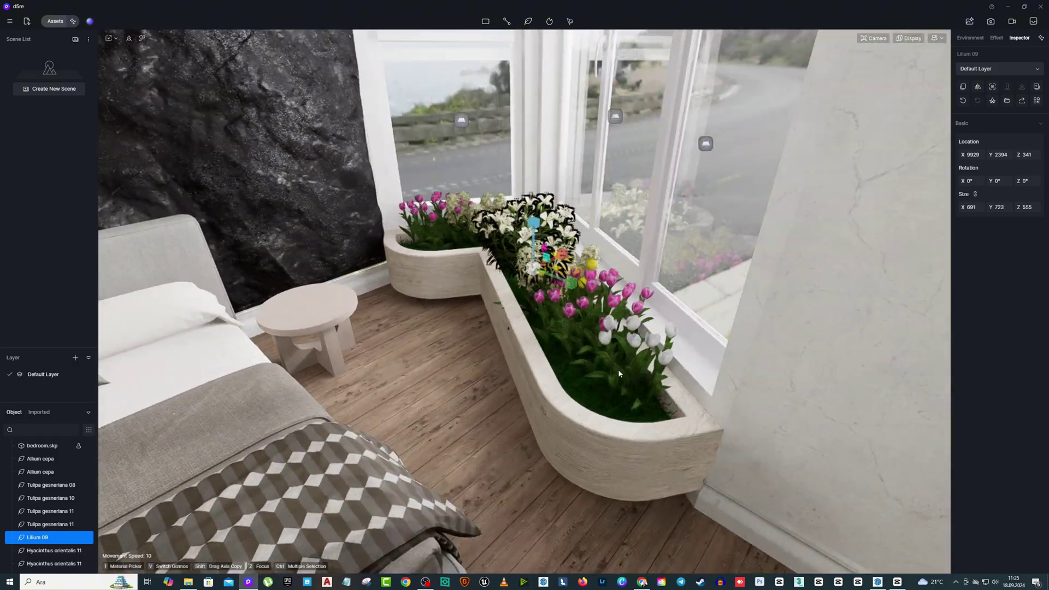
left_click(619, 374)
left_click(657, 277)
left_click(408, 250)
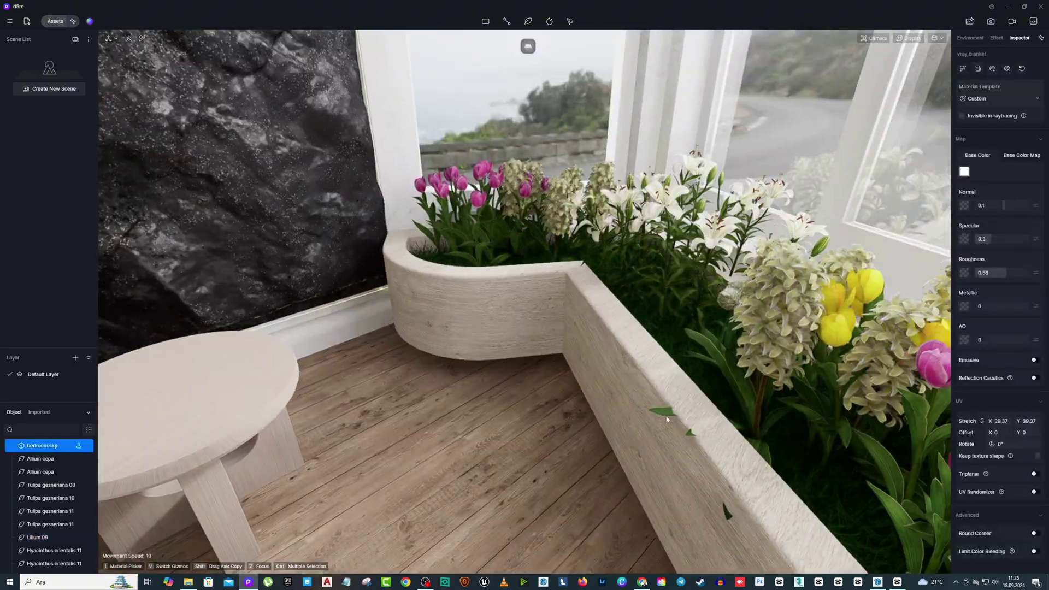
left_click(691, 404)
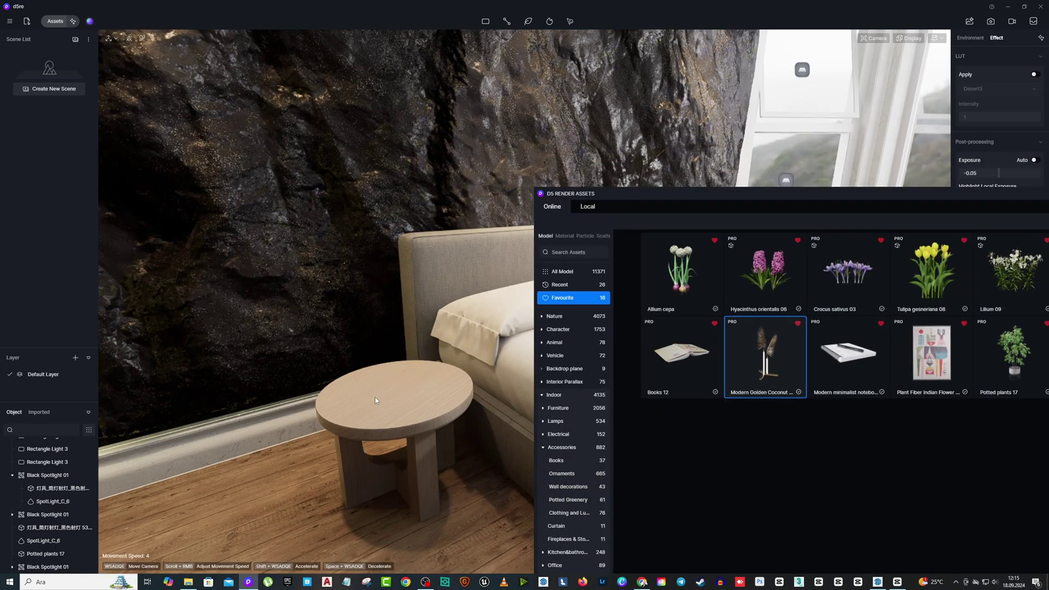
- Place the Modern Golden Coconut leaf ornament and the Dynamic modern clock on the nightstand away from the windows, turning the clock about -37°
left_click(375, 400)
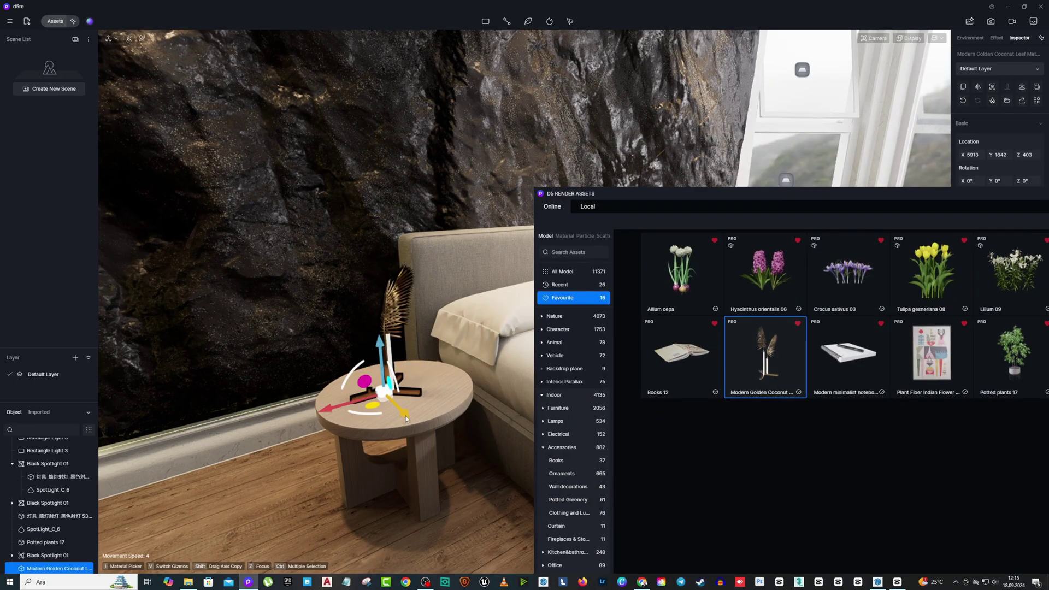
left_click_drag(793, 205, 286, 311)
left_click(919, 375)
left_click_drag(656, 300, 765, 523)
left_click(432, 402)
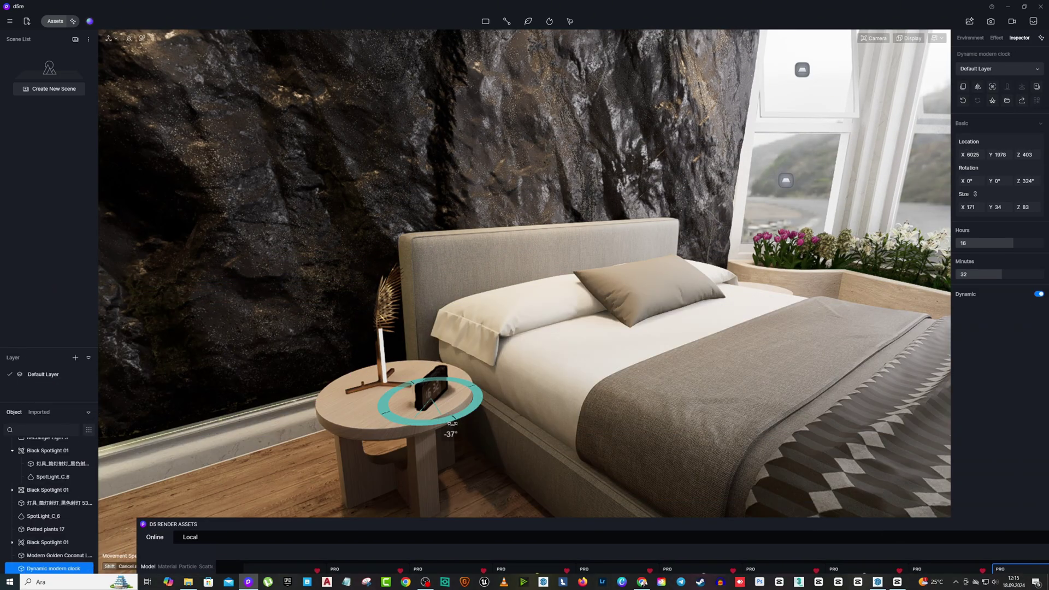
left_click(402, 386)
left_click_drag(396, 406, 399, 409)
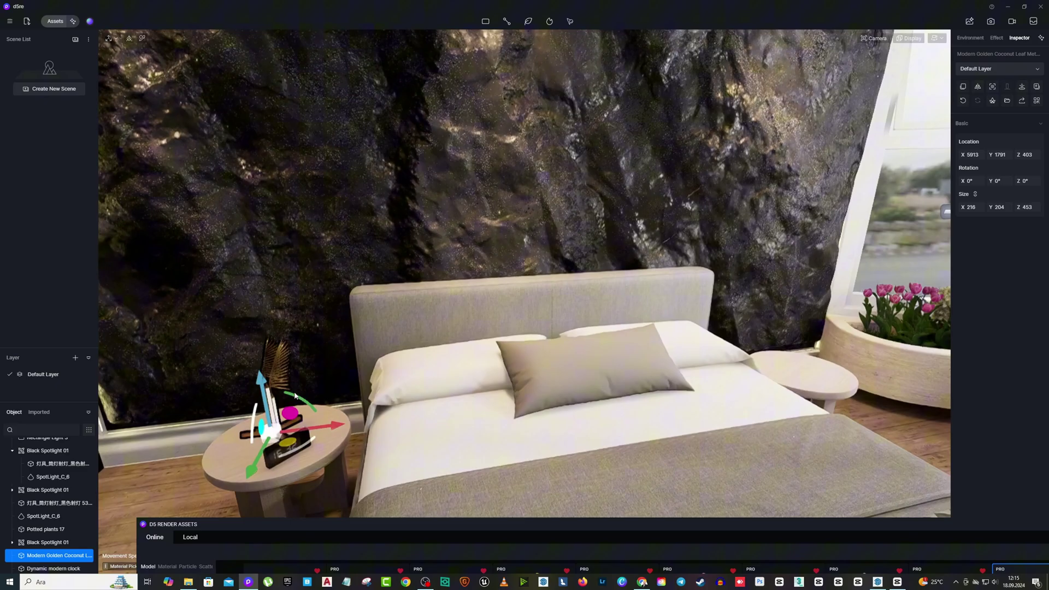
- Copy the golden coconut leaf ornament to the nightstand beside the planter and rotate the copy to 65°
left_click_drag(279, 432, 776, 355)
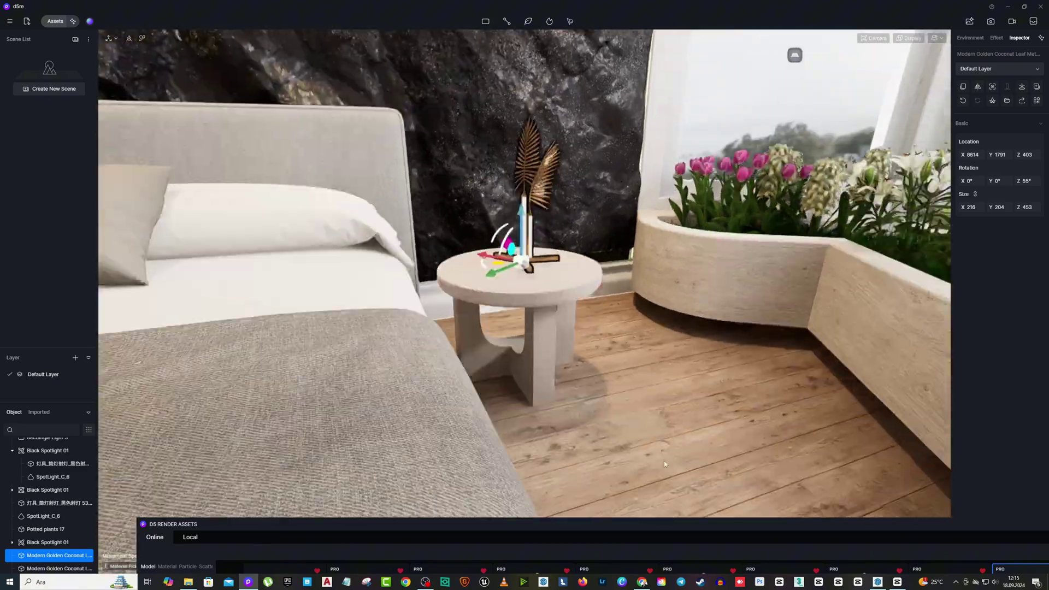
left_click_drag(664, 524, 483, 346)
left_click_drag(484, 259, 488, 264)
- Place the Modern minimalist notebook on the nightstand beside the planter and rotate it to 98°
left_click(272, 508)
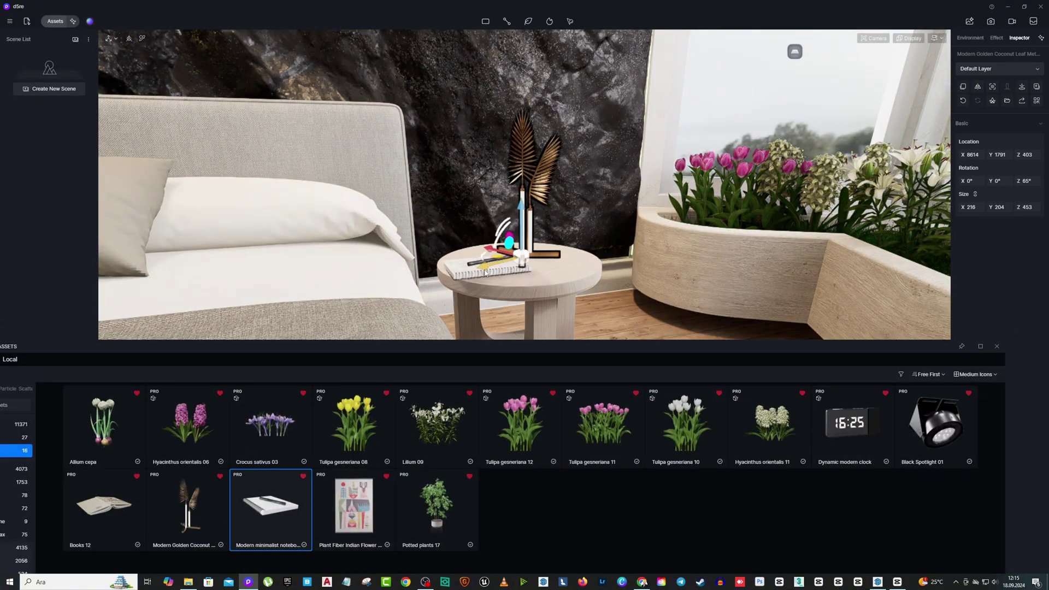
double_click(485, 273)
left_click_drag(516, 201, 518, 208)
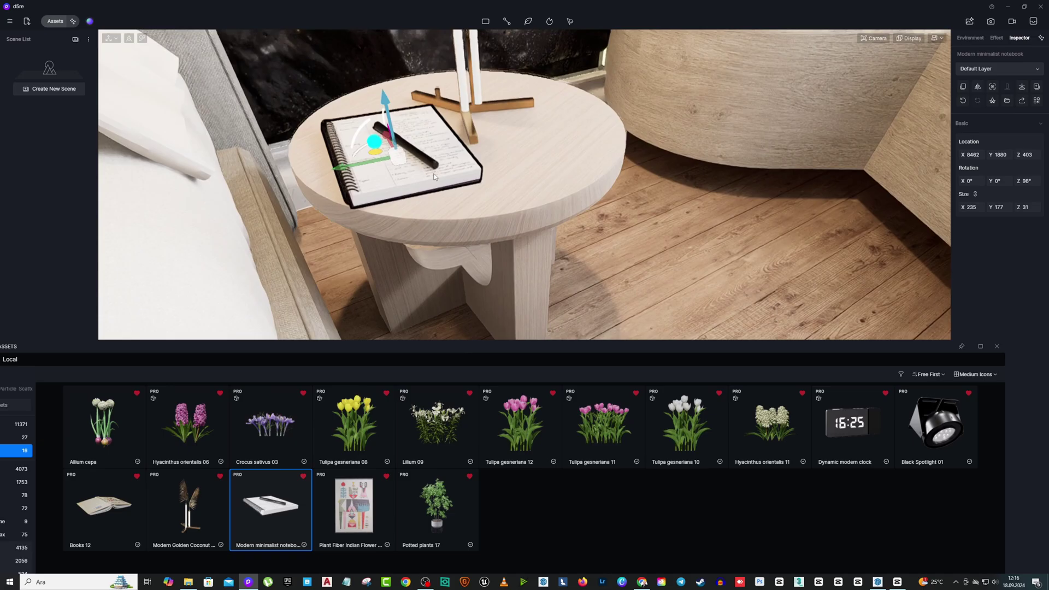
right_click_drag(518, 209, 460, 133)
double_click(386, 146)
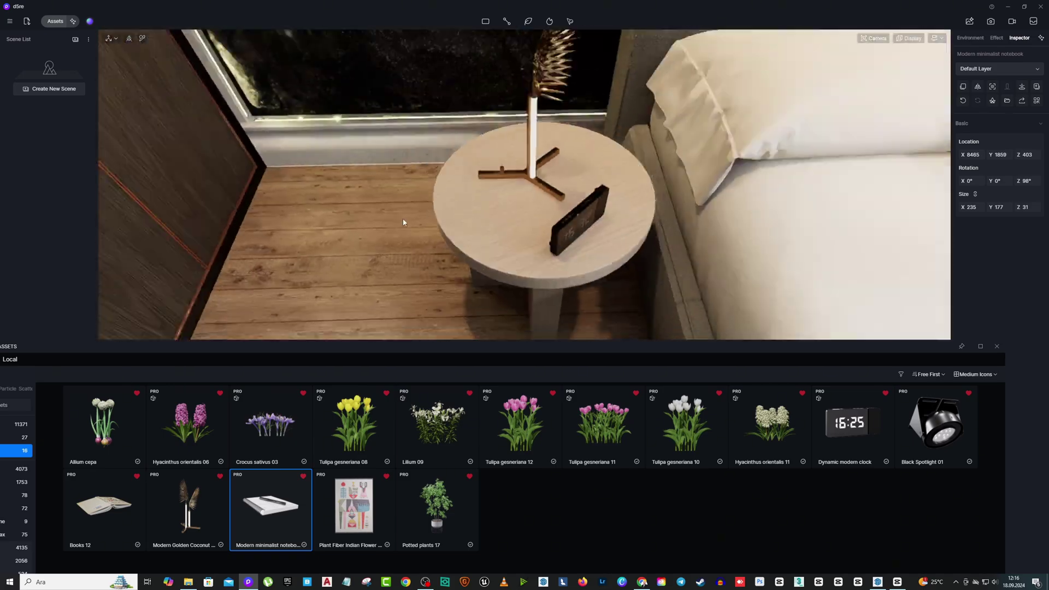
- Place the open book Books 12 on the nightstand with the clock and rotate it to 322°
left_click(422, 224)
left_click(442, 163)
left_click_drag(474, 197, 465, 149)
left_click(418, 235)
left_click_drag(456, 246, 470, 243)
middle_click_drag(470, 243, 485, 187)
scroll(485, 190, "down", 5)
right_click_drag(485, 190, 579, 186)
- Place the Plant Fiber Indian Flower rug on the wood floor at the foot of the bed, partly beneath it
left_click(354, 508)
right_click_drag(765, 131, 750, 163)
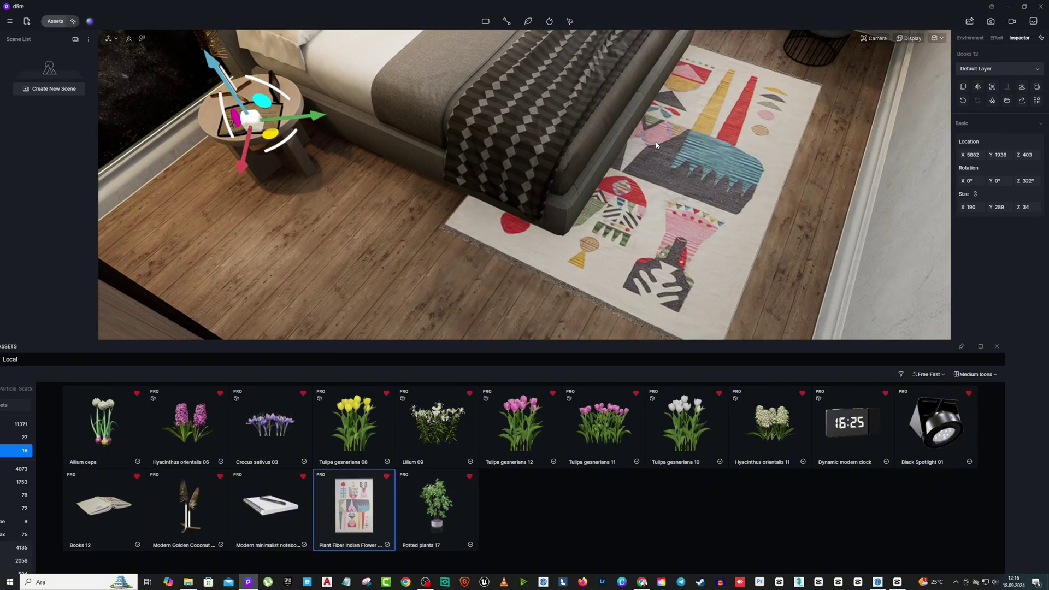
left_click(617, 188)
right_click_drag(618, 189, 647, 118)
left_click_drag(593, 314, 609, 298)
scroll(743, 340, "down", 5)
left_click(819, 359)
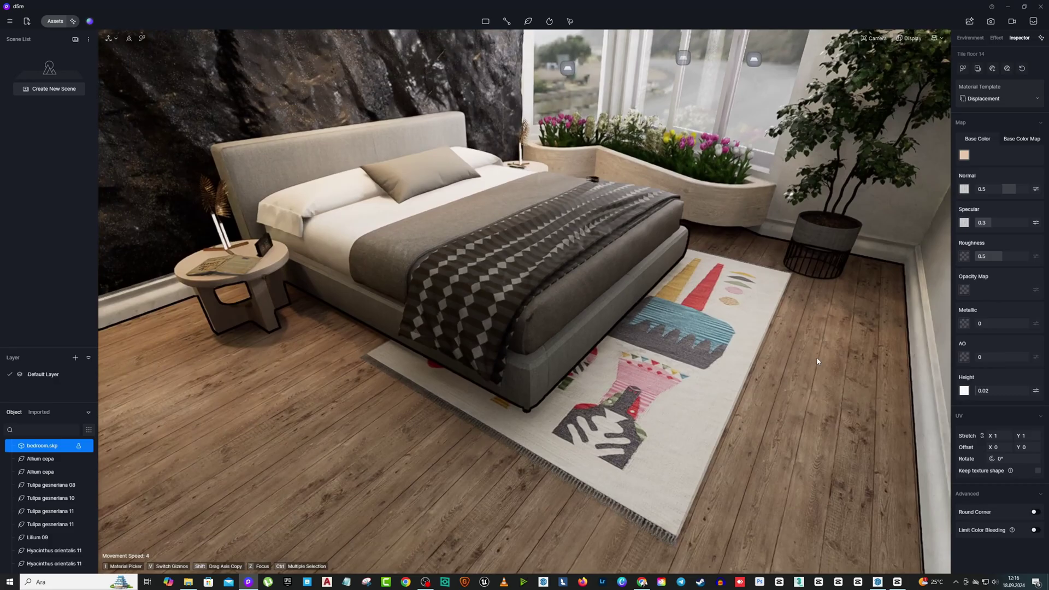
- Pick the rock wall material and open its base color
right_click_drag(819, 359, 797, 306)
left_click(674, 363)
key("i")
left_click(674, 363)
left_click(964, 171)
- Frame a low two-point perspective view across the nightstand and bed toward the windows and save it as Scene 2
right_click_drag(727, 257, 757, 248)
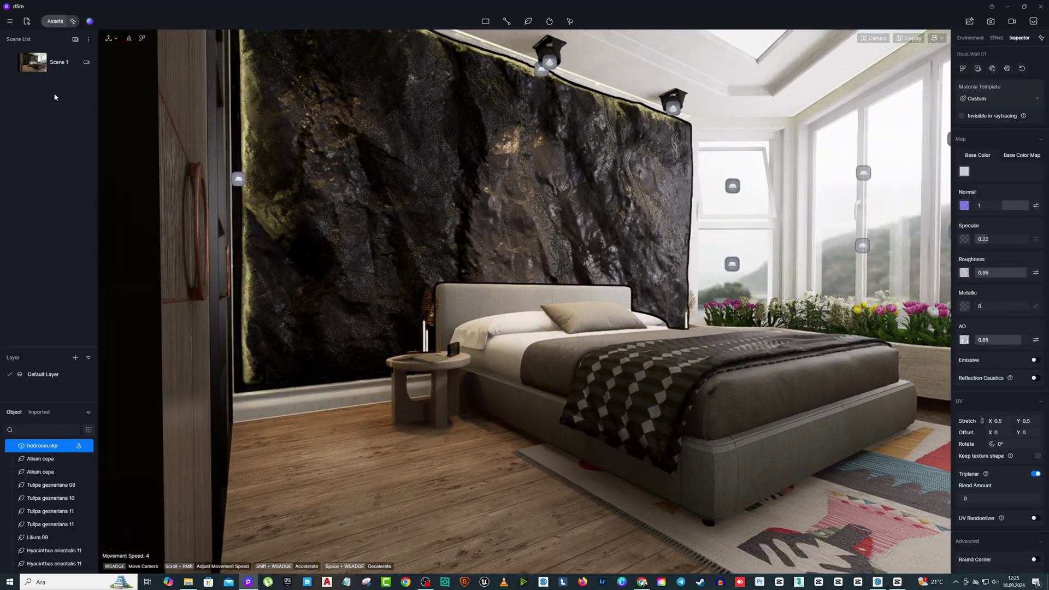
right_click_drag(579, 257, 652, 251)
scroll(652, 252, "up", 1)
left_click(11, 62)
right_click_drag(519, 271, 580, 270)
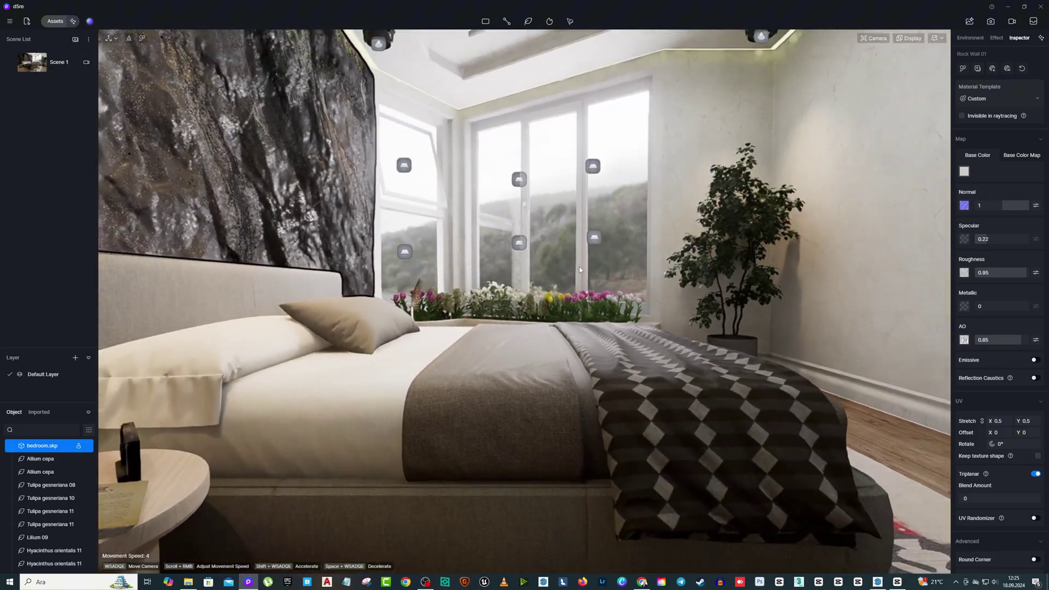
left_click(61, 63)
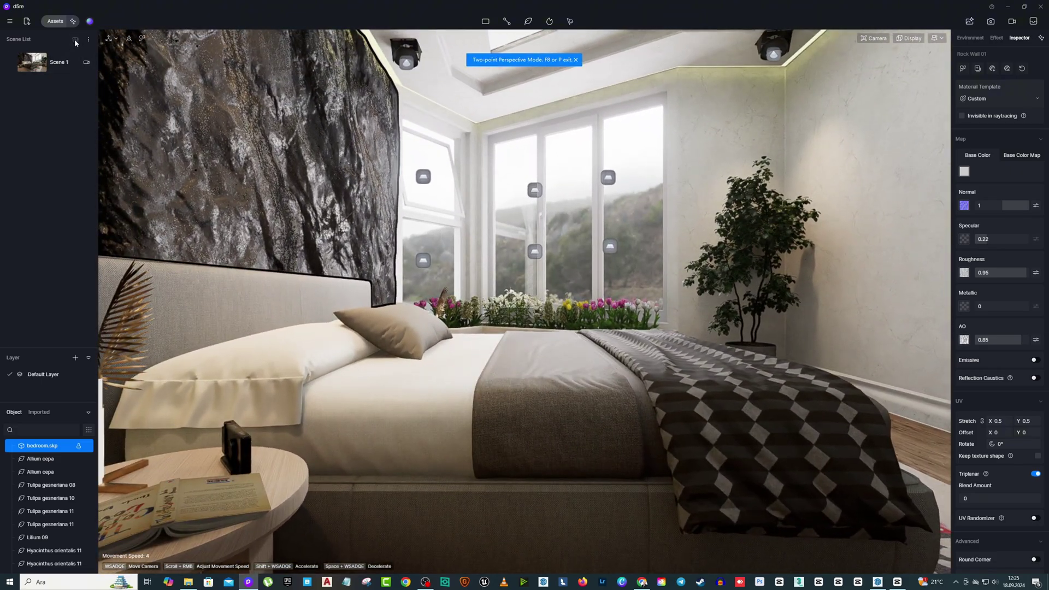
- Frame a centred frontal view of the bed and rock wall and save it as Scene 3
left_click(39, 64)
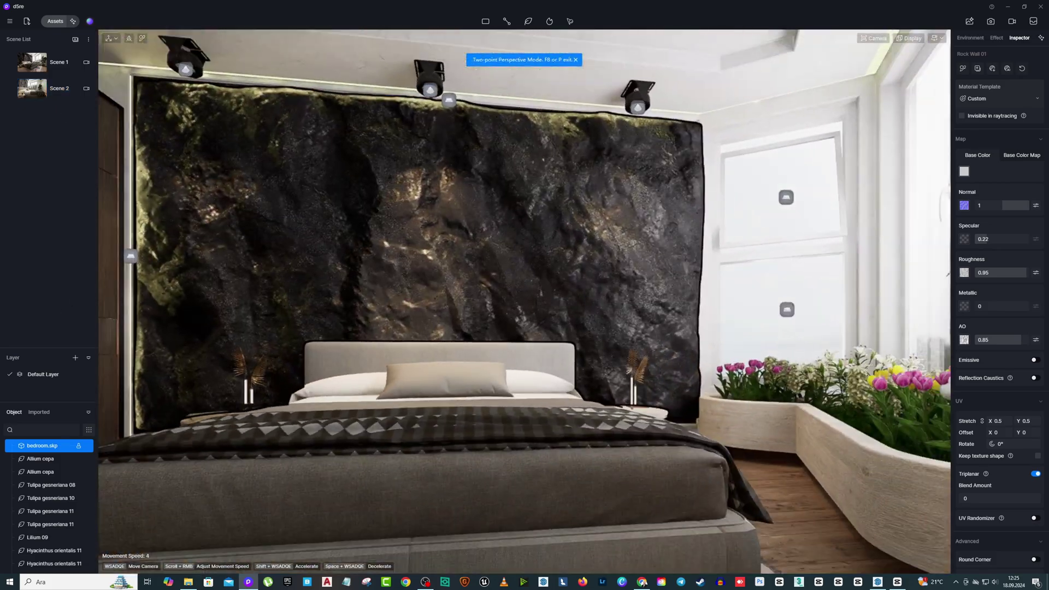
scroll(615, 397, "down", 5)
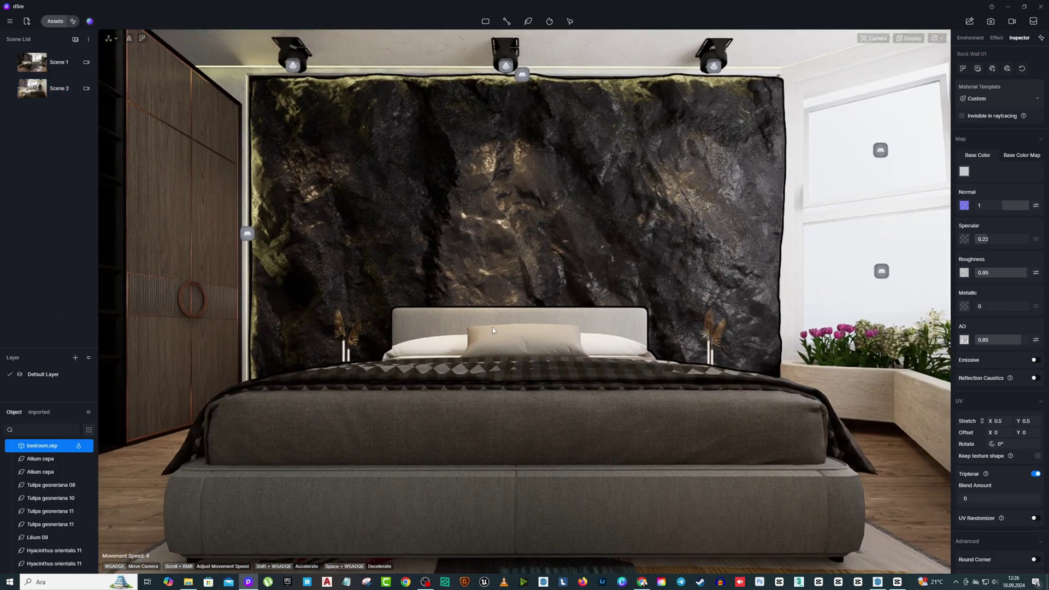
left_click(61, 55)
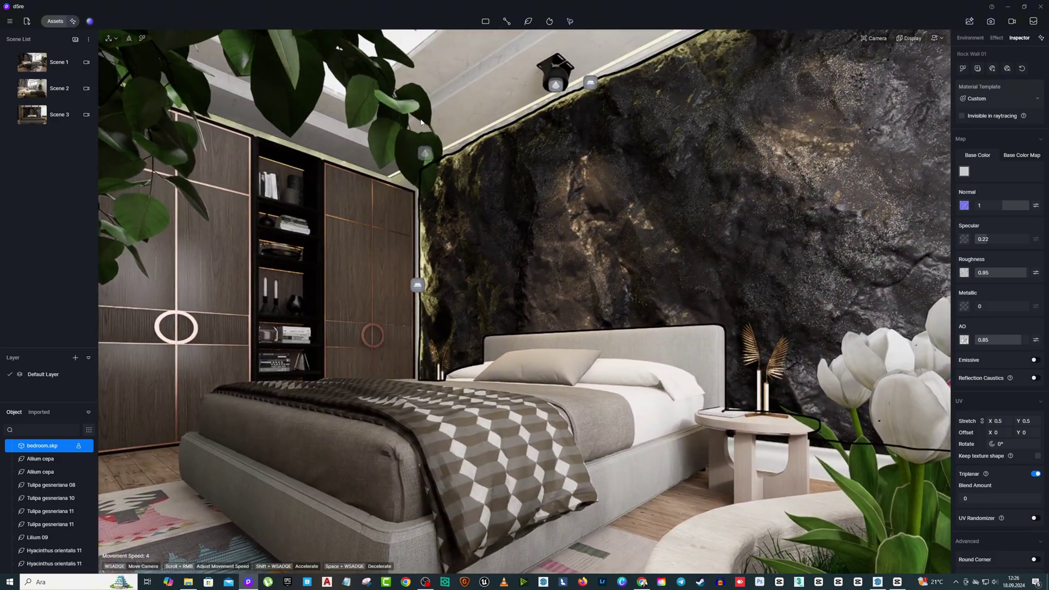
- Set the depth-of-field focus in the view past the white tulips toward the wardrobe and save it as Scene 4
left_click(897, 154)
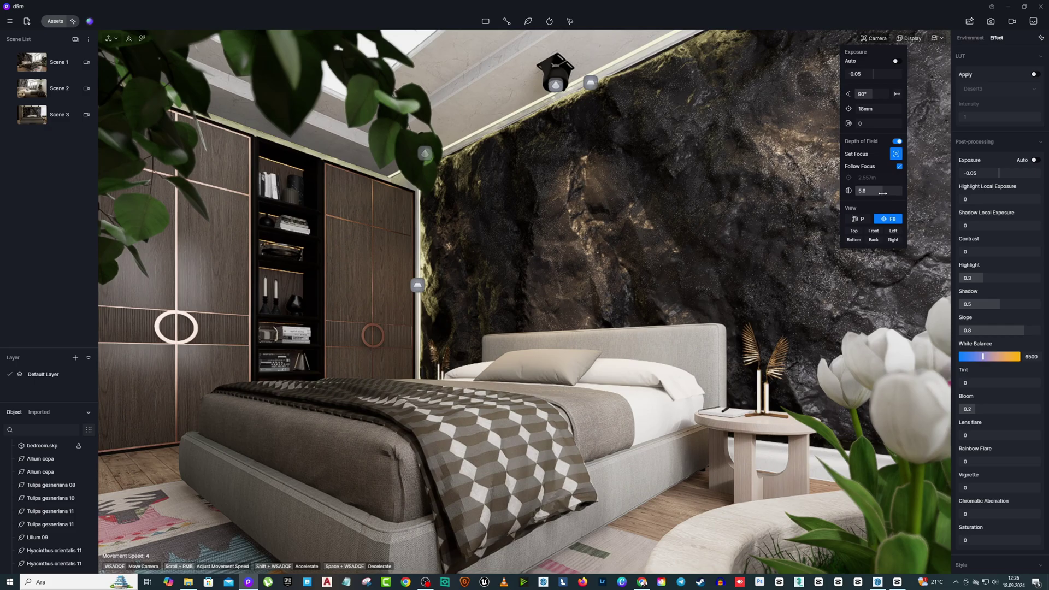
key("e")
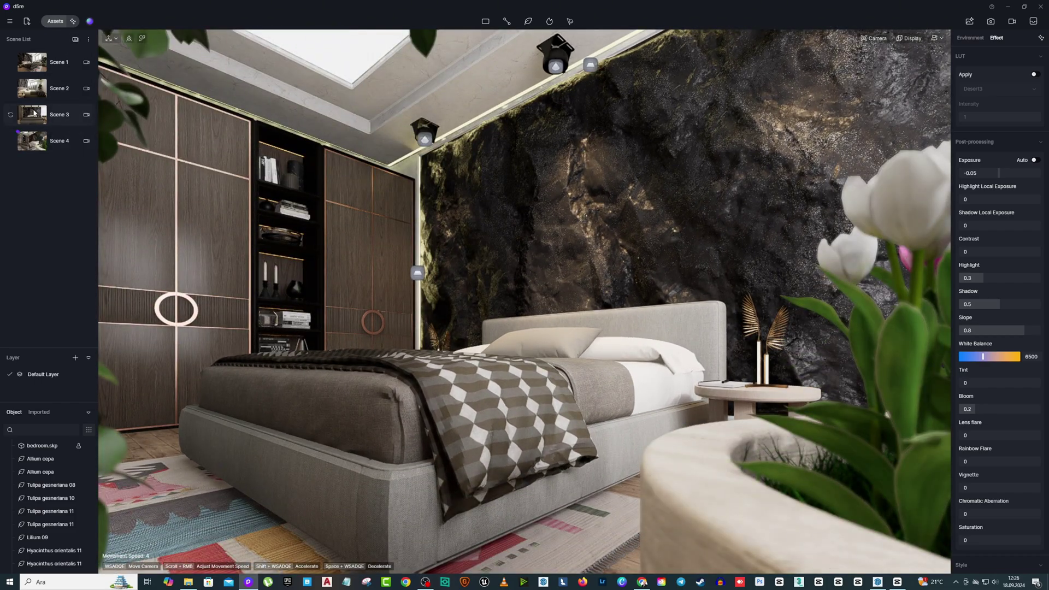
- Frame an elevated perspective view over the bed, rug and planter and save it as Scene 5
left_click(36, 89)
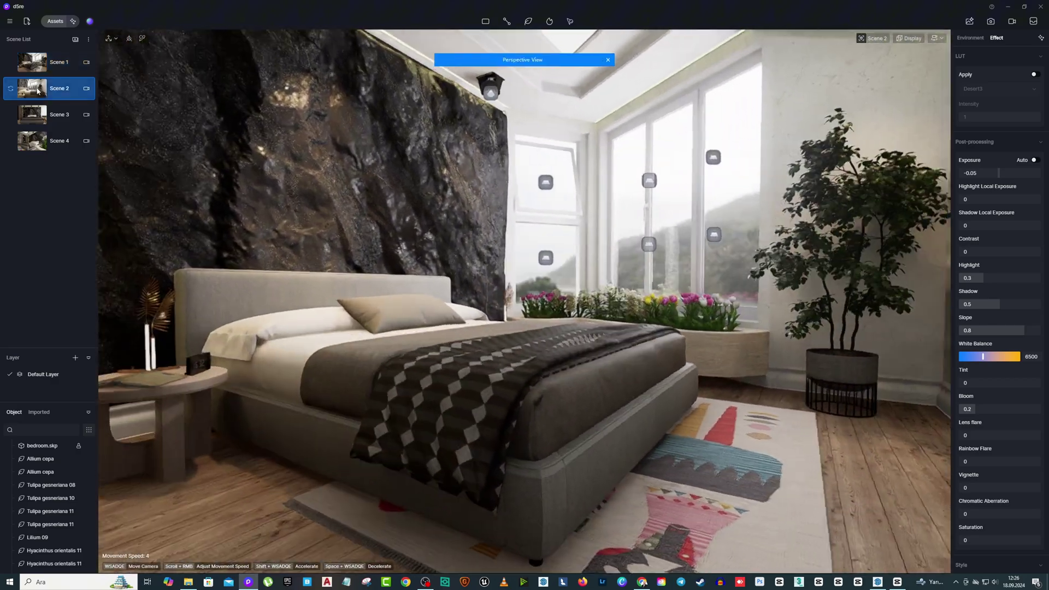
middle_click_drag(666, 251, 425, 348)
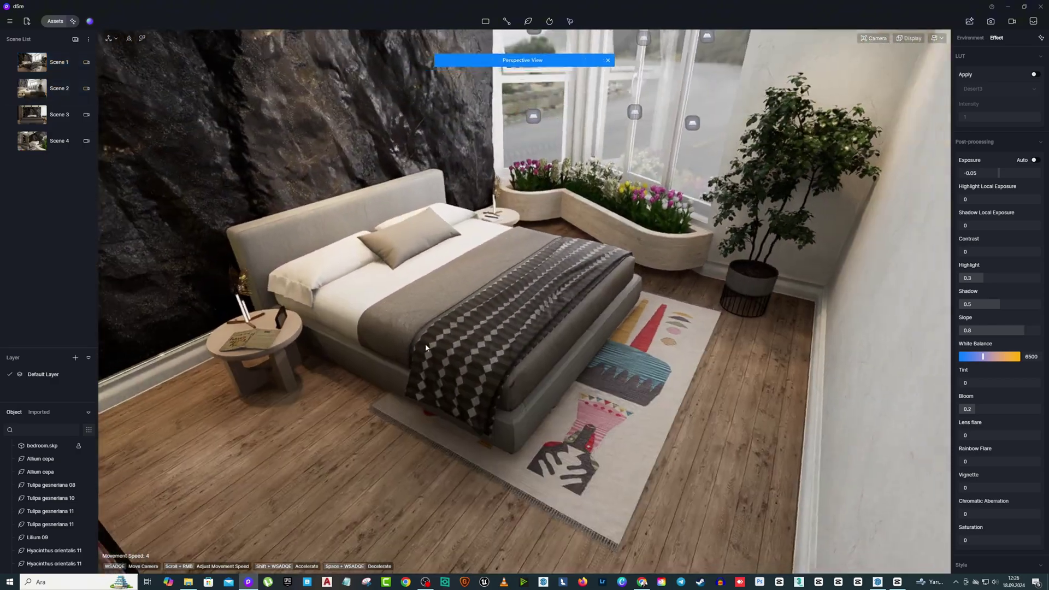
right_click_drag(425, 347, 375, 242)
key("s")
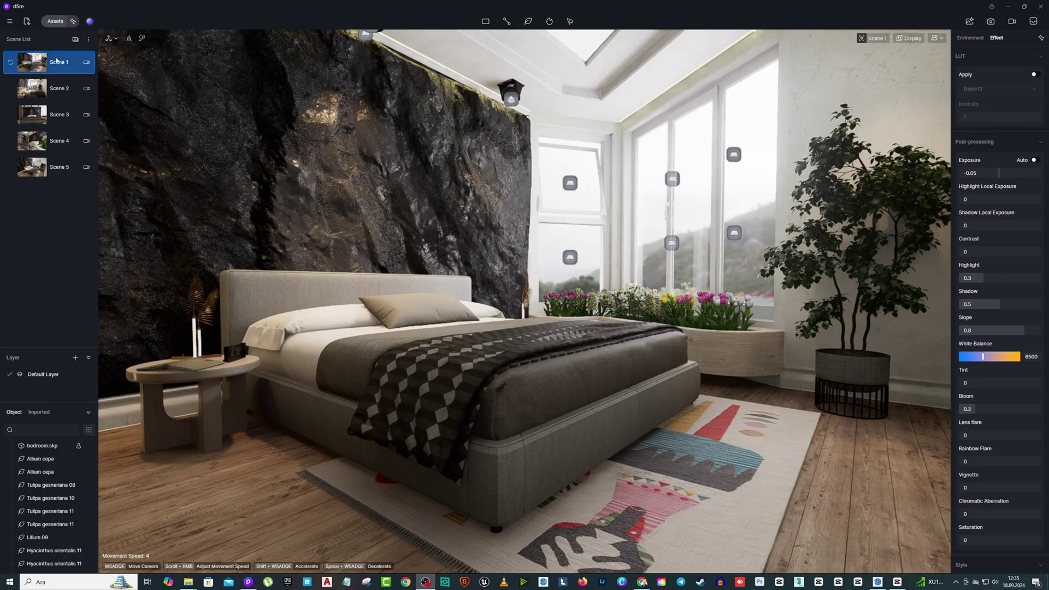
- Add Scenes 1 to 5 to the render queue as 4K images with the original aspect ratio
left_click(991, 21)
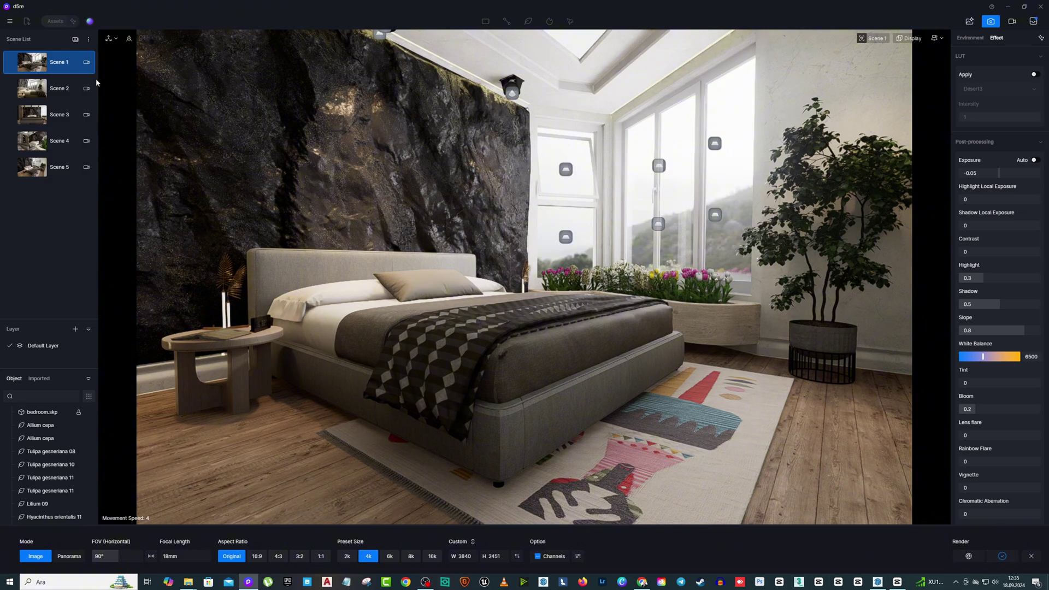
left_click(62, 91)
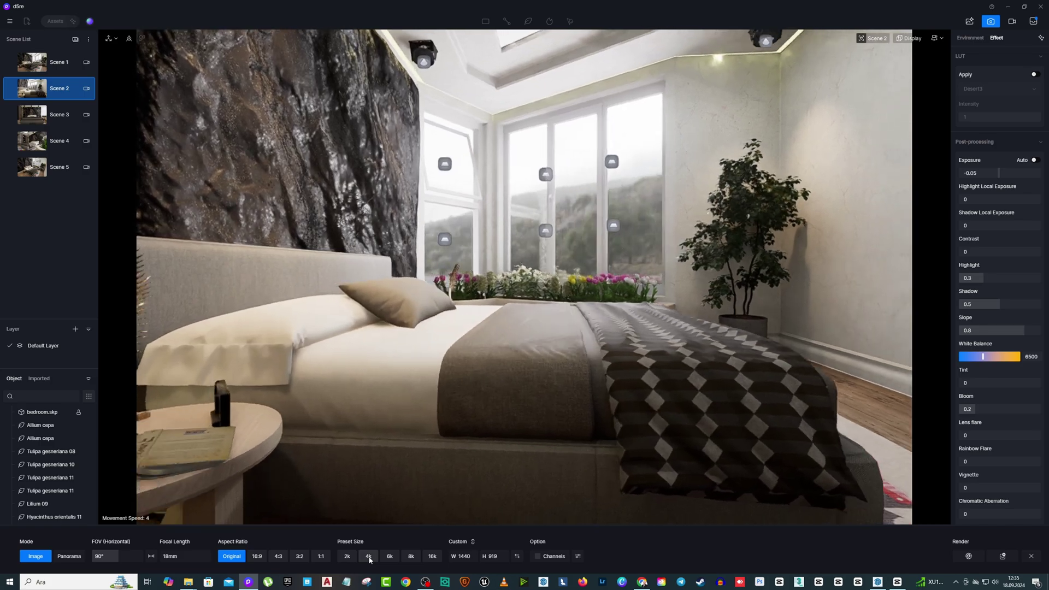
left_click(369, 557)
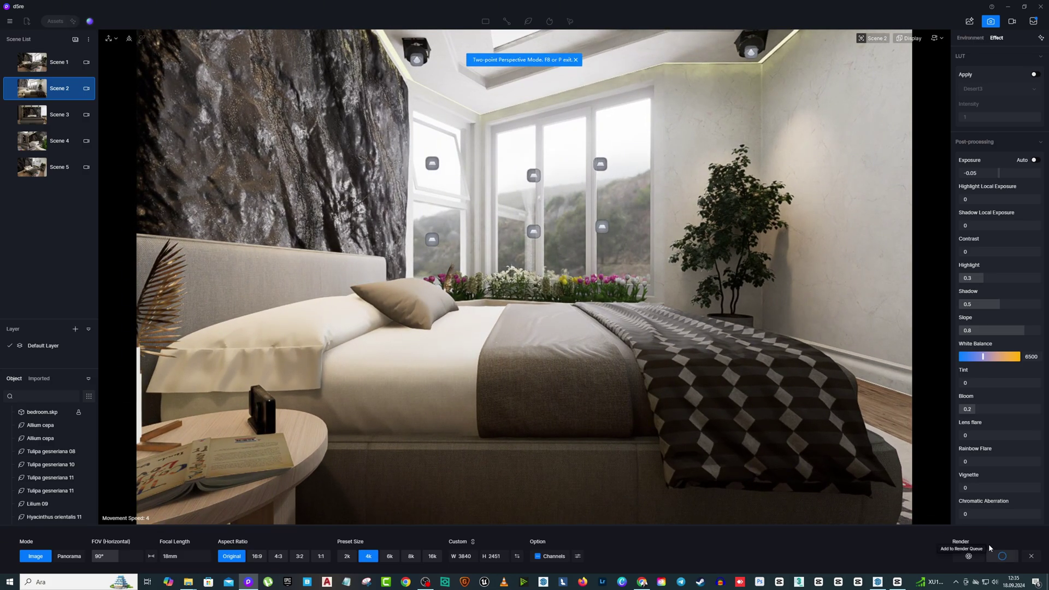
left_click(59, 116)
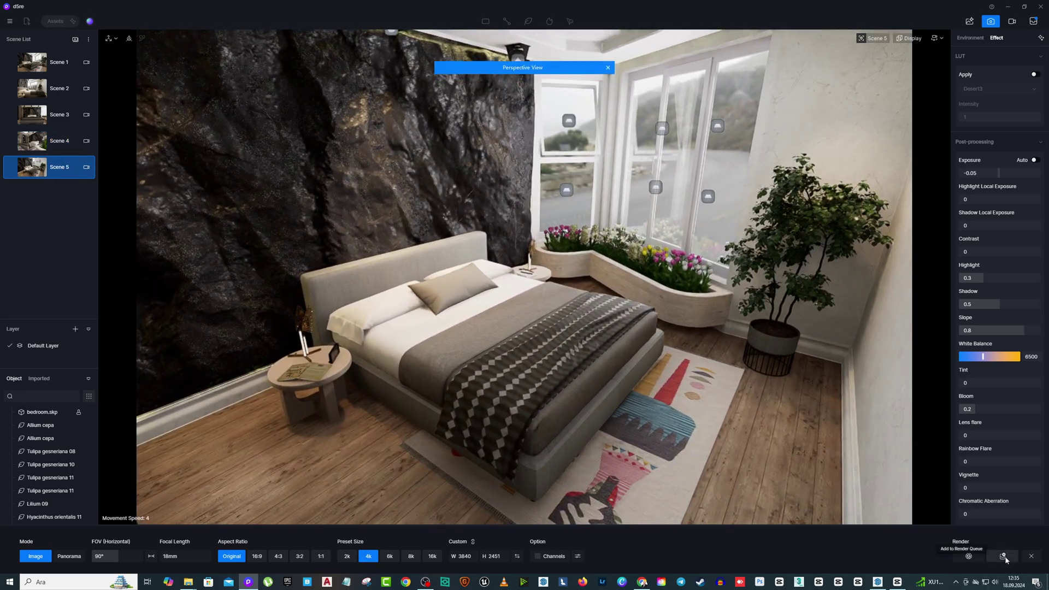
- Set the render queue's output location to the d5 export\oda\render folder and render the five queued scenes
left_click(1033, 21)
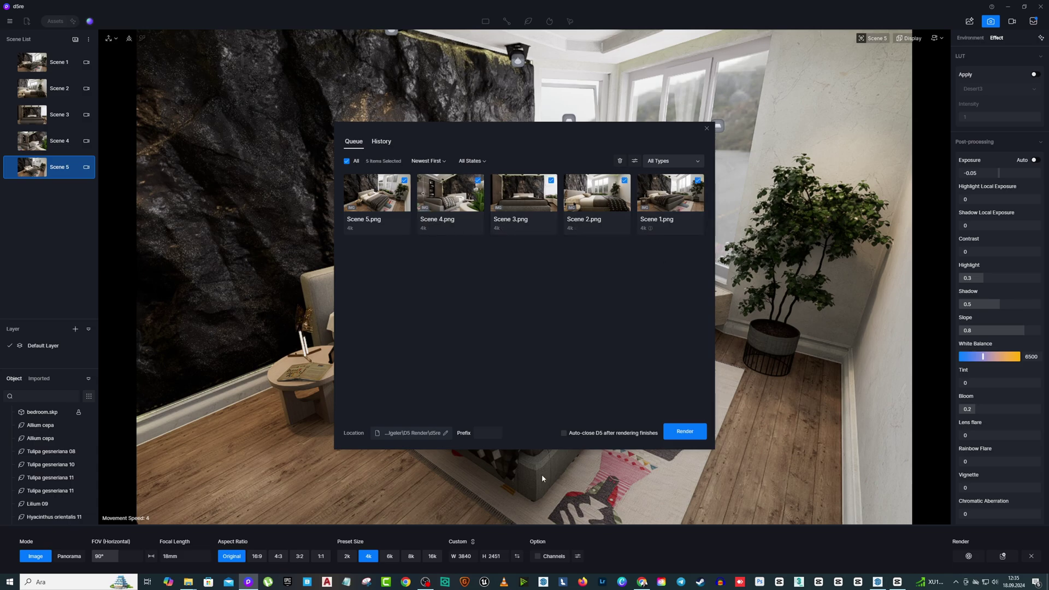
left_click(446, 433)
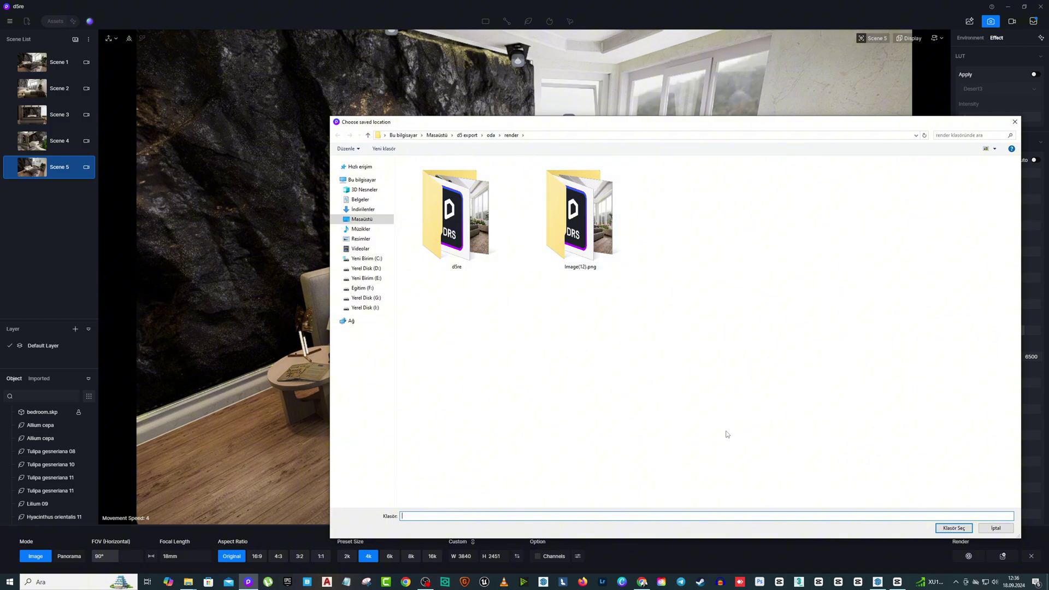
left_click(953, 528)
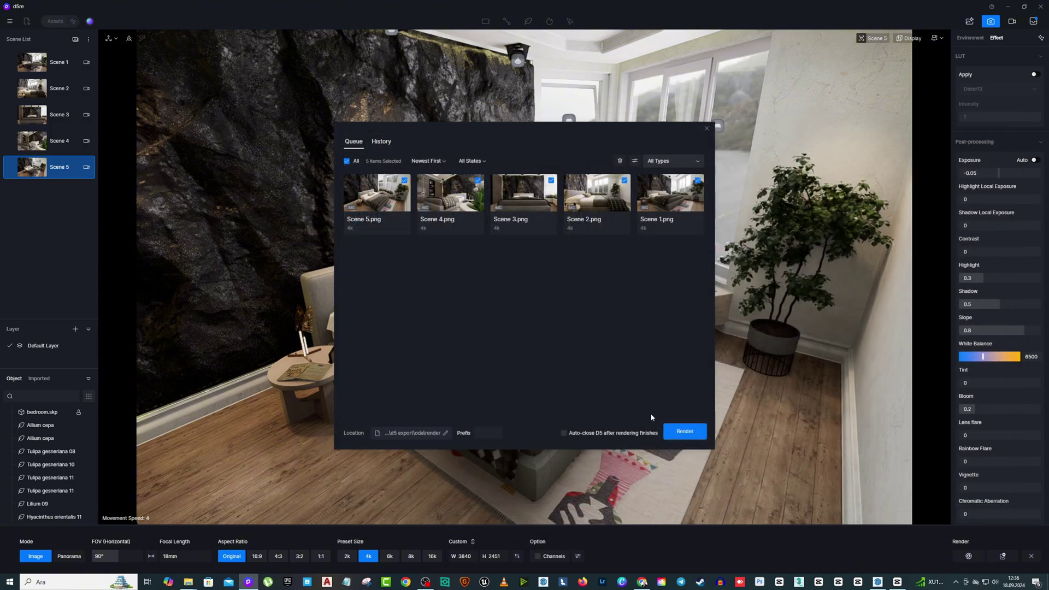
left_click(681, 433)
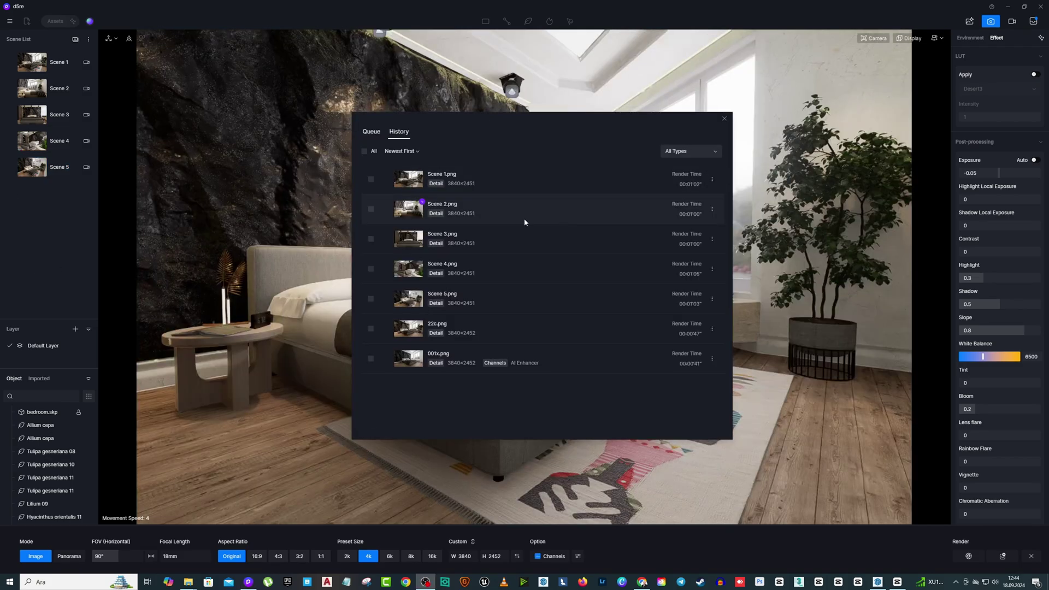
- Open Scene 1.png from the render folder and inspect the rendered images through Scene 5, checking the bedding and nightstand in Scene 2 up close
right_click(463, 175)
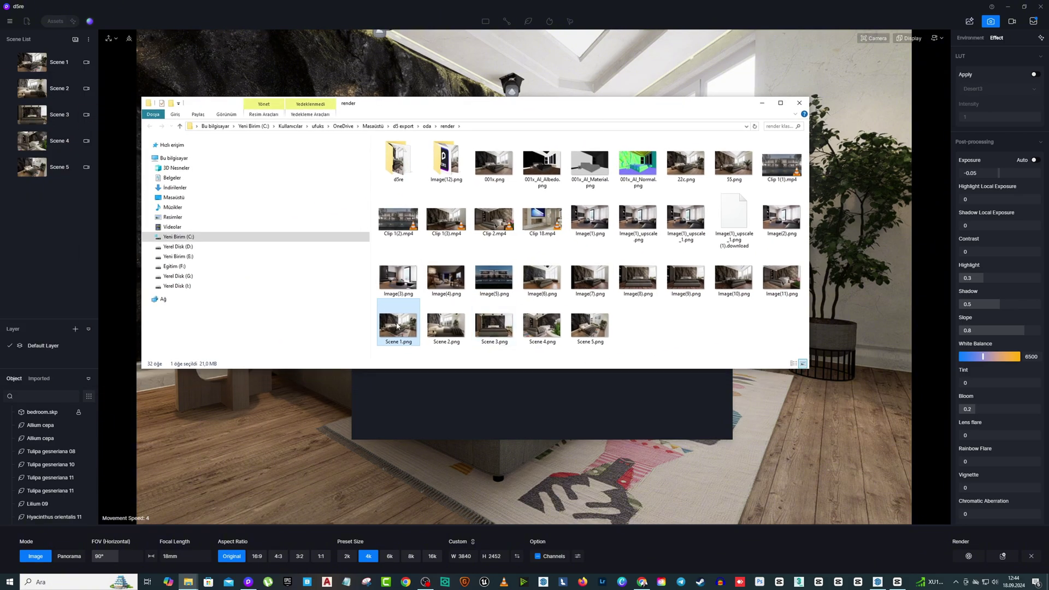
double_click(397, 326)
scroll(508, 404, "up", 4)
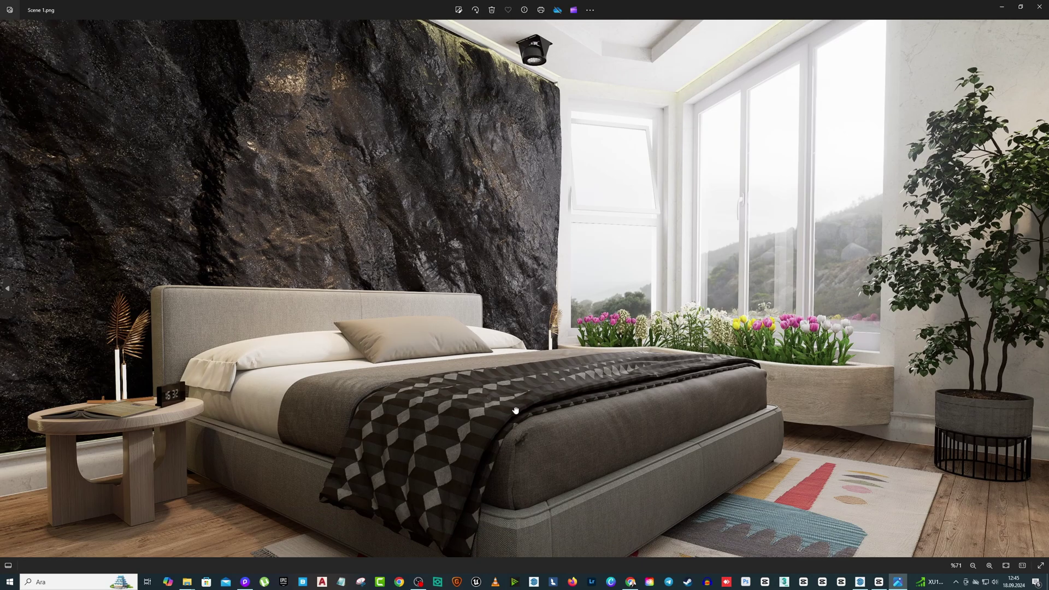
scroll(515, 410, "down", 2)
key("Right")
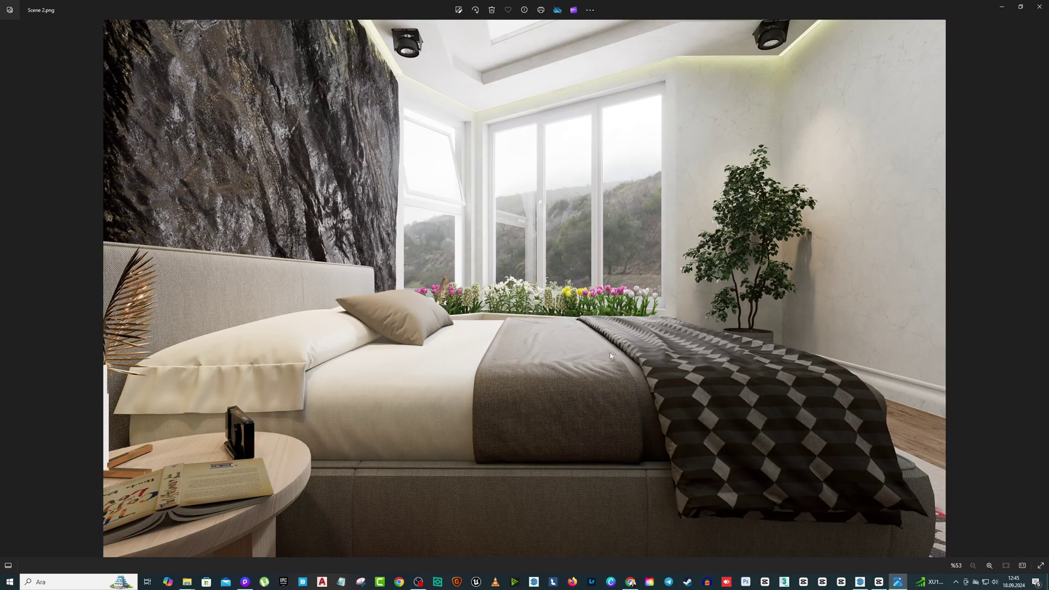
scroll(417, 342, "up", 5)
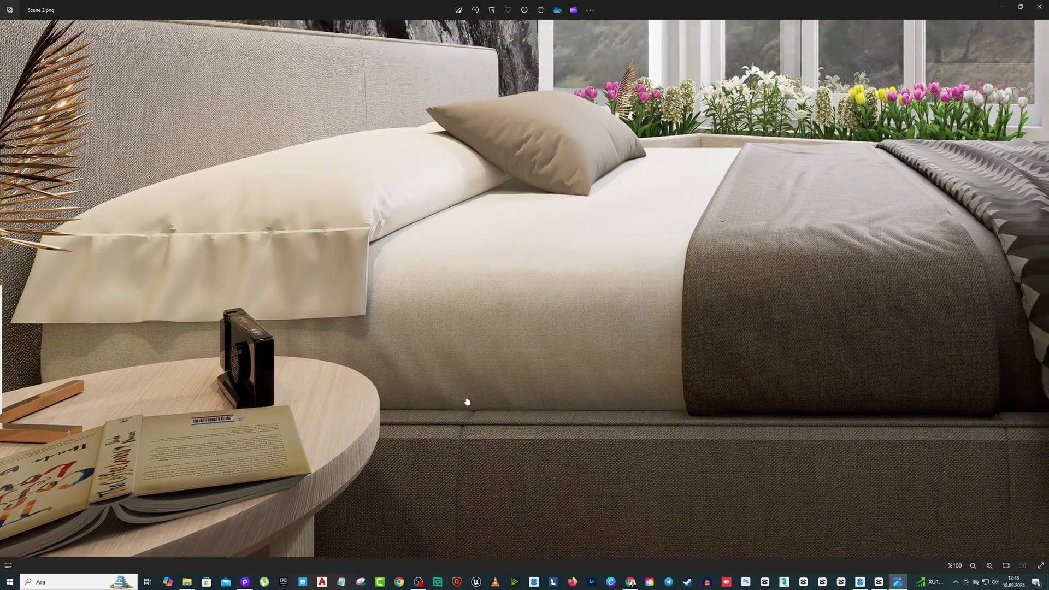
left_click_drag(467, 402, 411, 446)
scroll(480, 387, "down", 3)
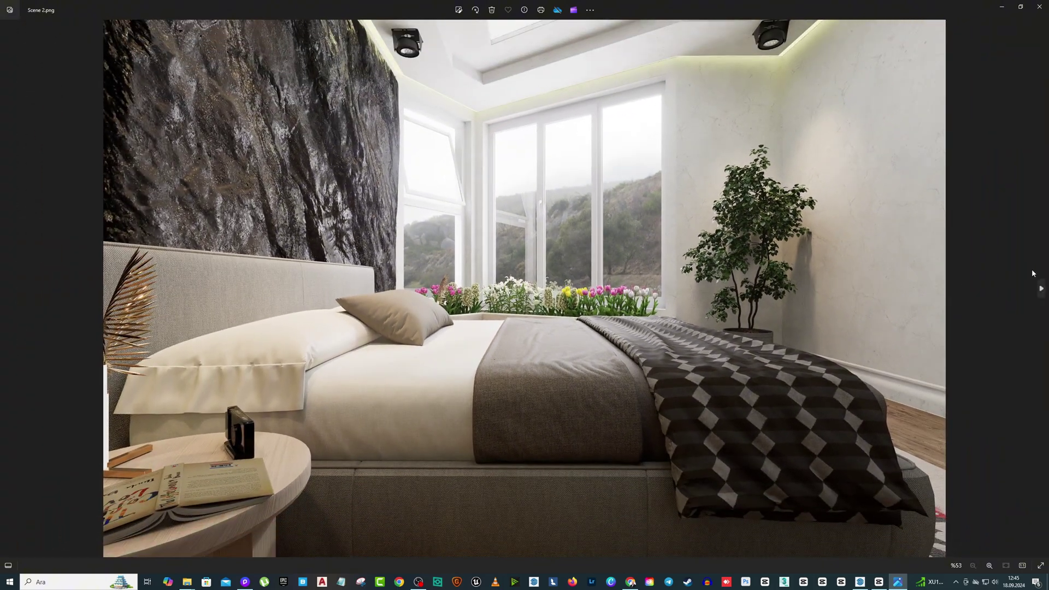
left_click(1041, 290)
left_click(1041, 290)
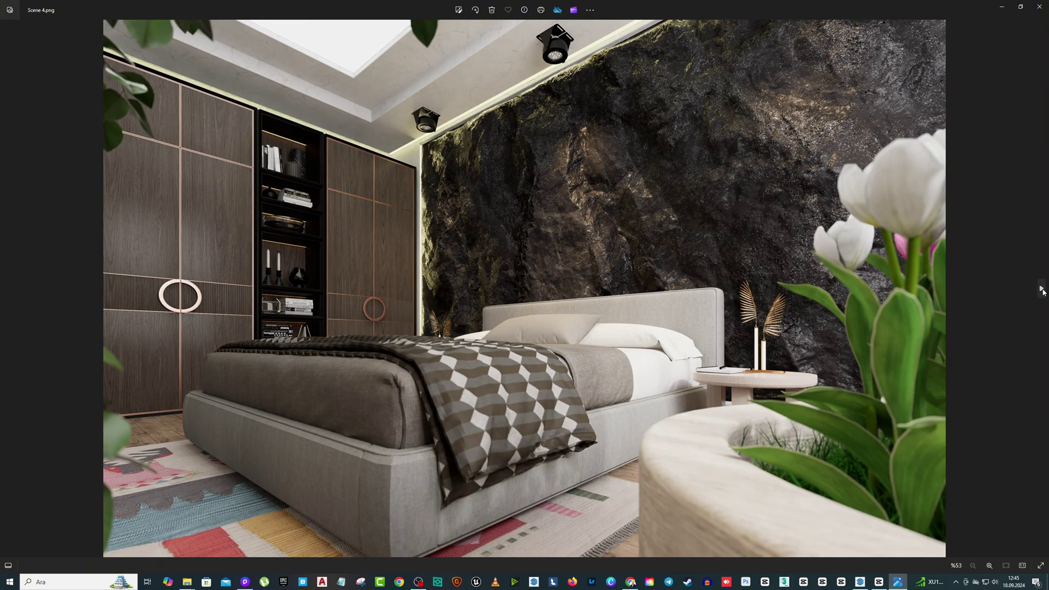
left_click(1041, 289)
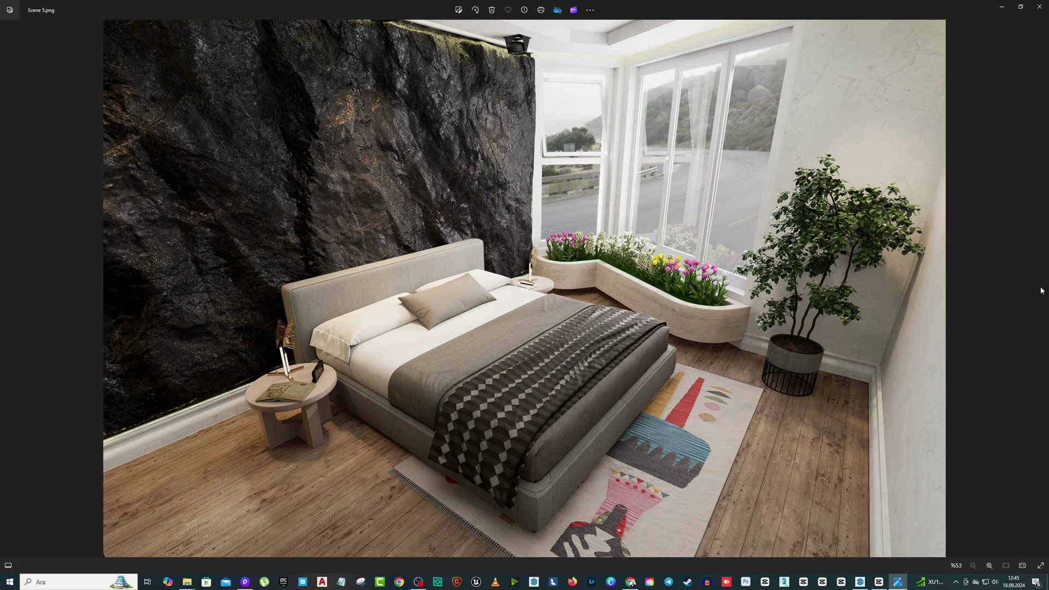
left_click(1038, 7)
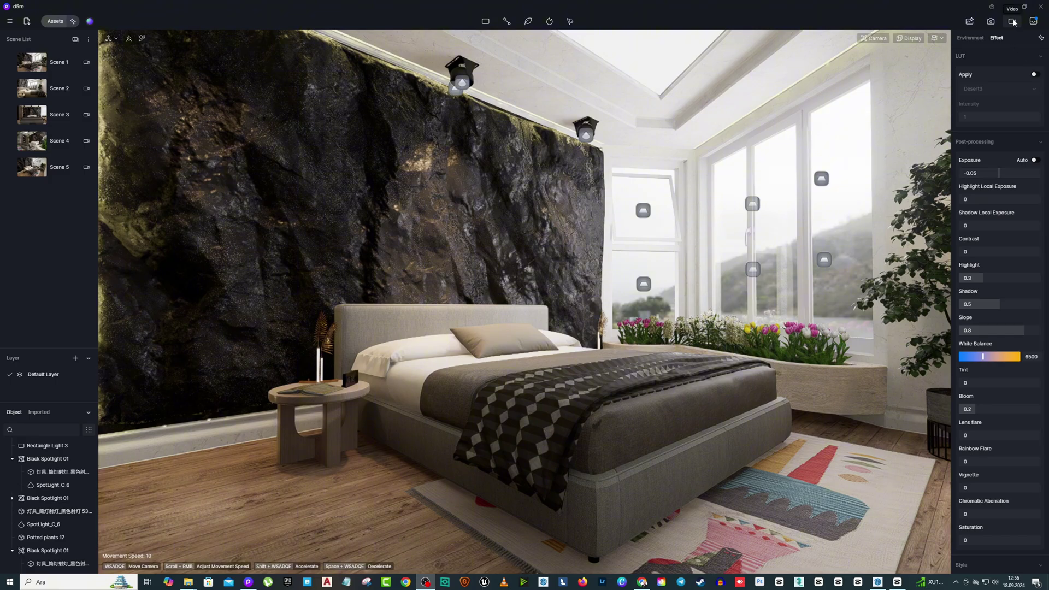
- Switch to video mode and set the Fly navigation speed to 1
left_click(1012, 22)
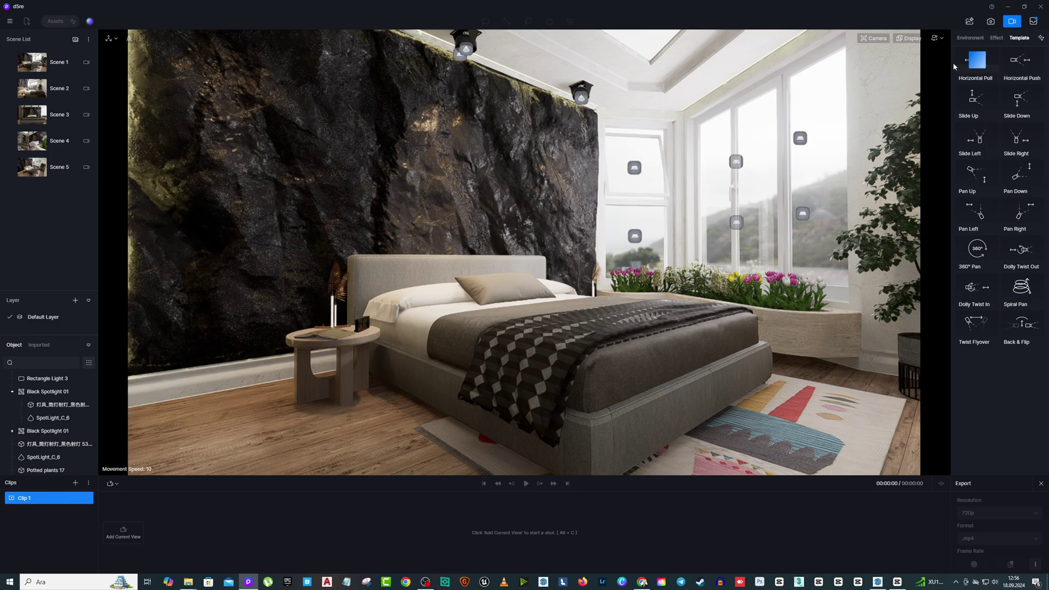
left_click(941, 39)
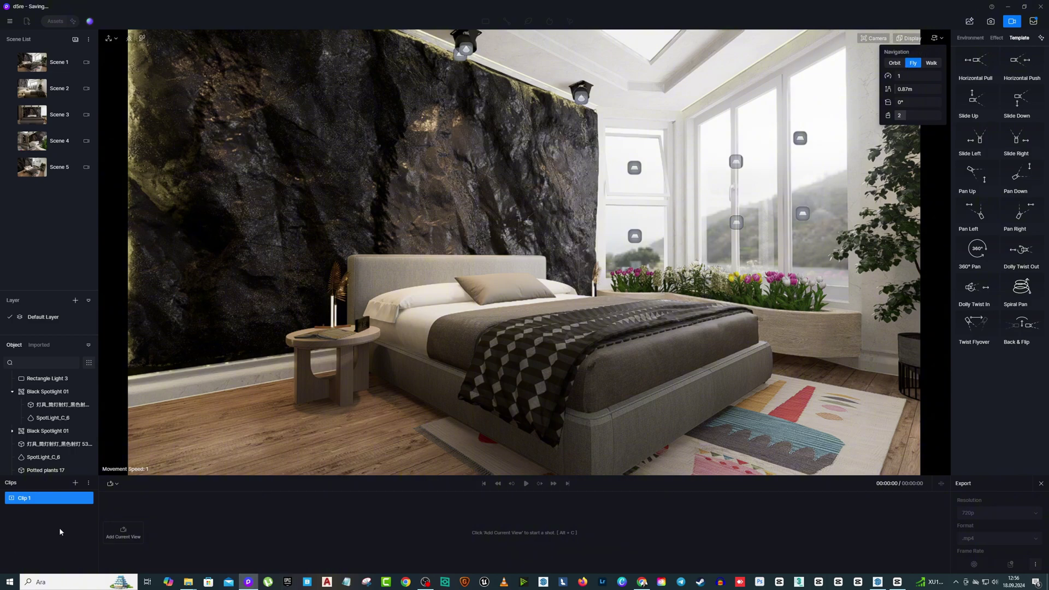
left_click(233, 524)
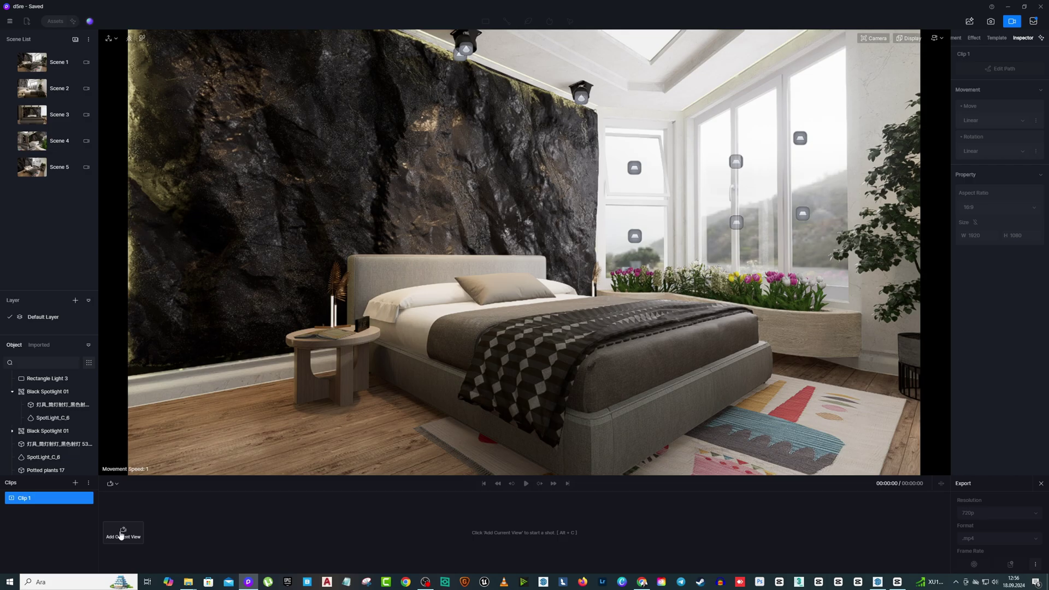
- Create a shot in Clip 1 moving from the current bed-and-window view to one past the plant leaves toward the wardrobe, and preview it
left_click(121, 534)
right_click_drag(648, 303, 126, 313)
key("Caps_Lock")
key("Caps_Lock")
key("s")
key("s")
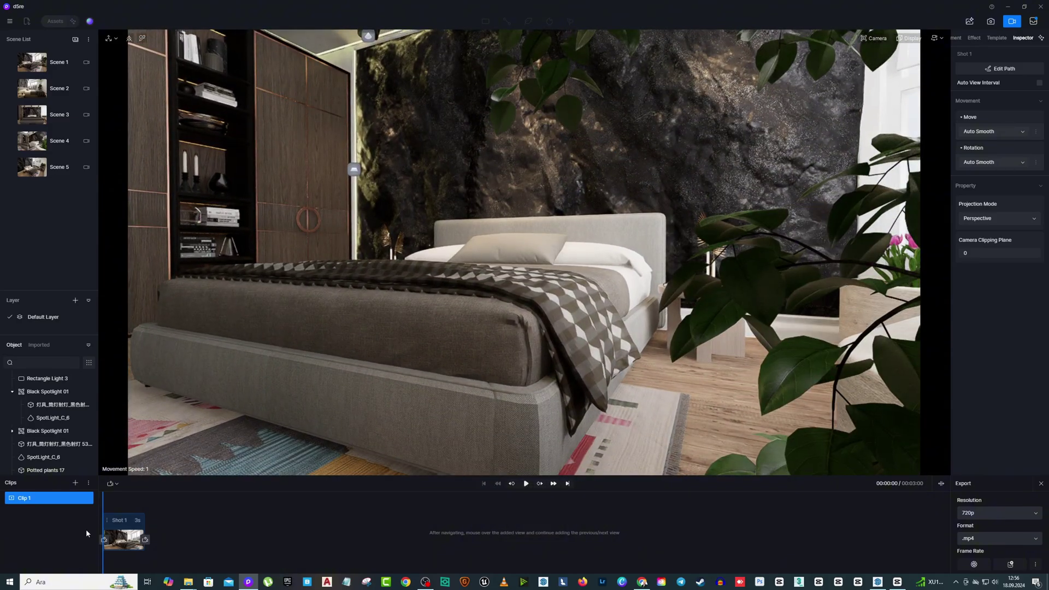
left_click(146, 541)
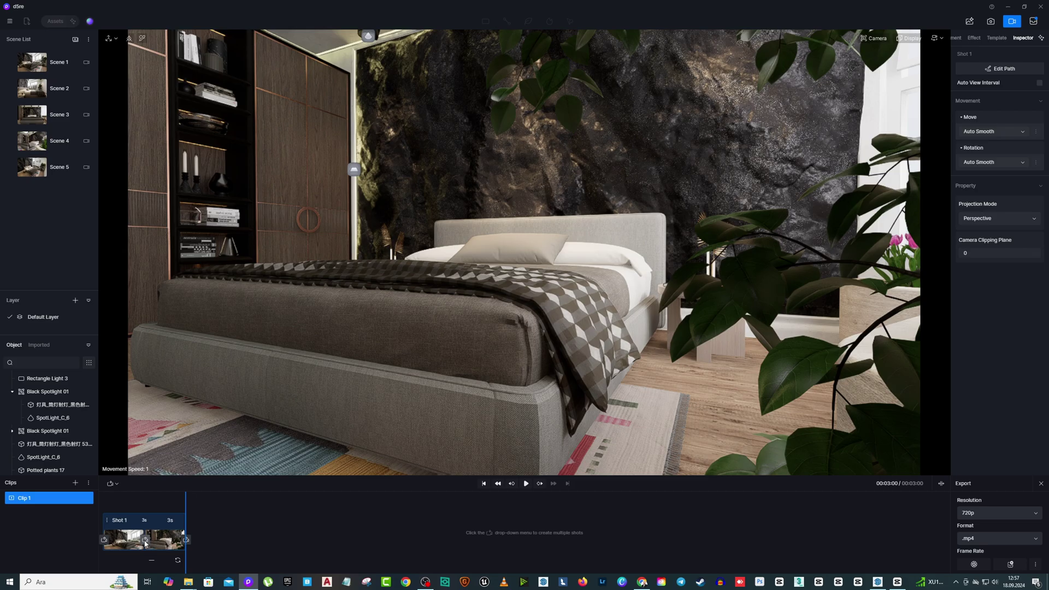
left_click(526, 484)
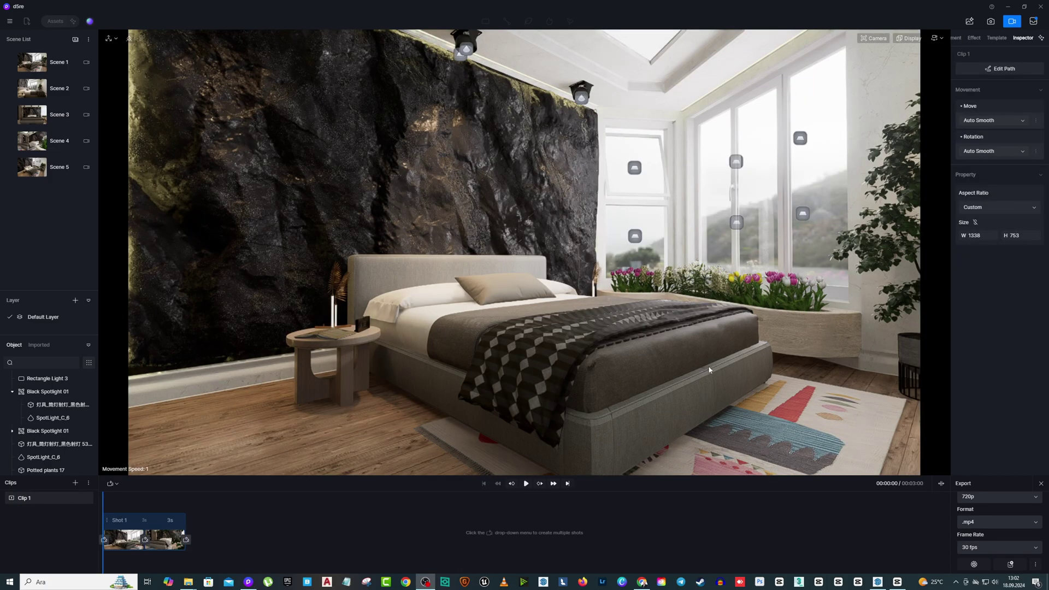
- Export Clip 1 as a 4K .mp4 video at 60 fps, saved as Clip 1(4).mp4 in the render folder
left_click(973, 498)
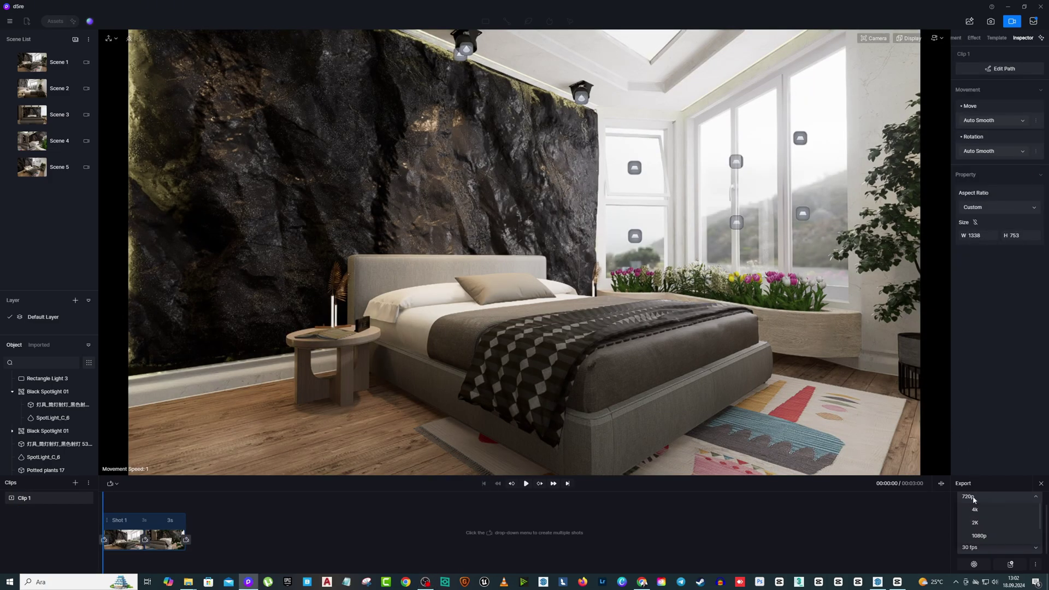
left_click(974, 522)
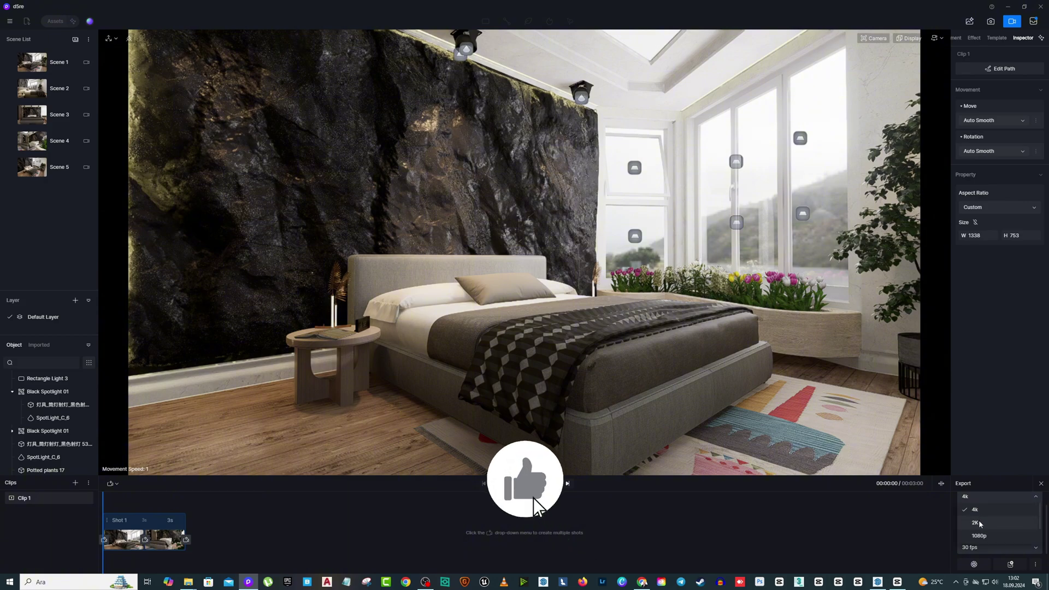
left_click(983, 498)
left_click(982, 510)
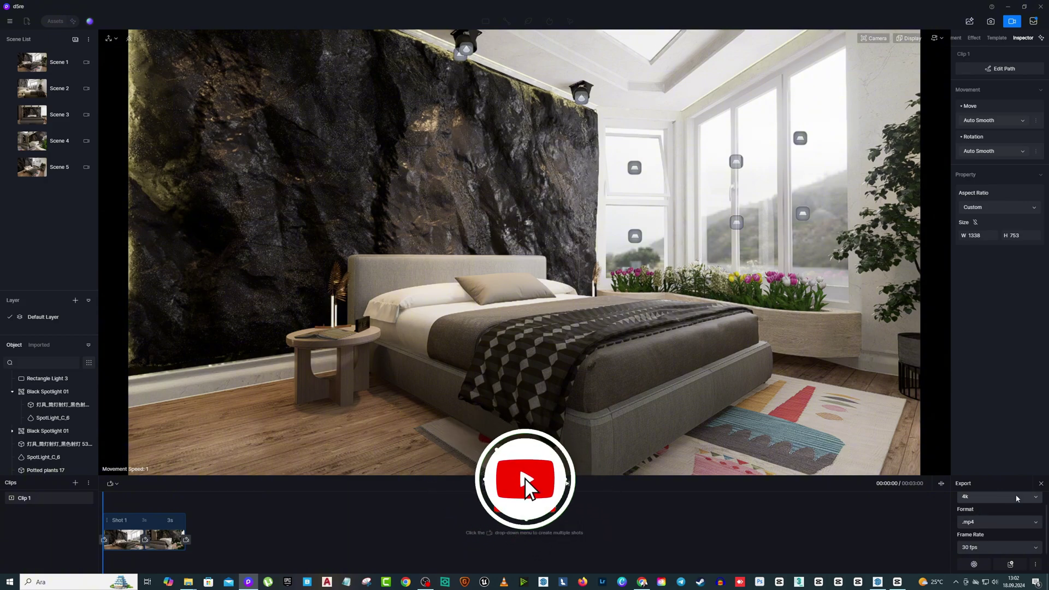
left_click(978, 547)
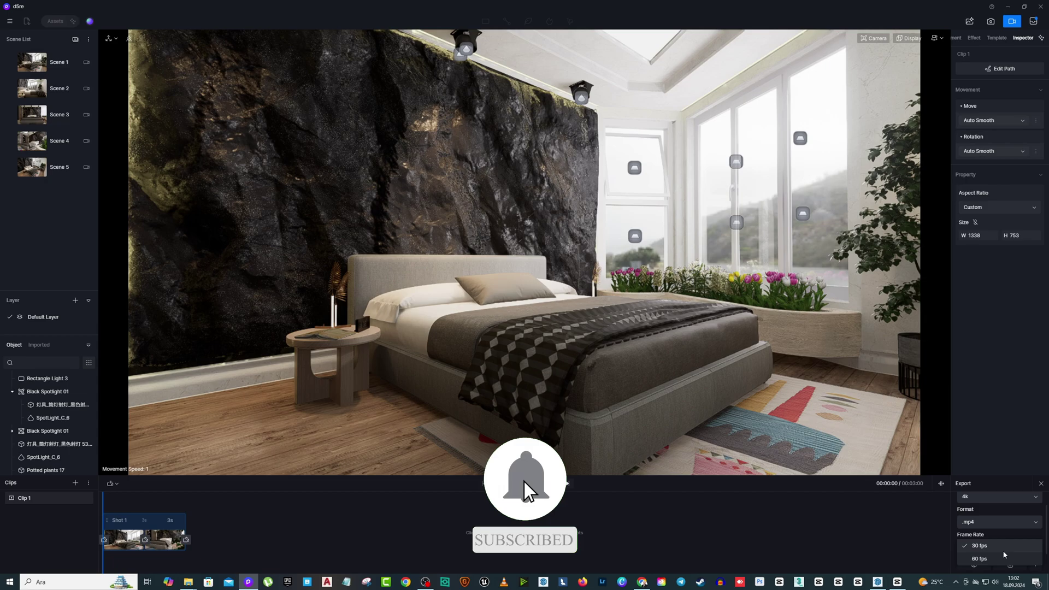
left_click(980, 559)
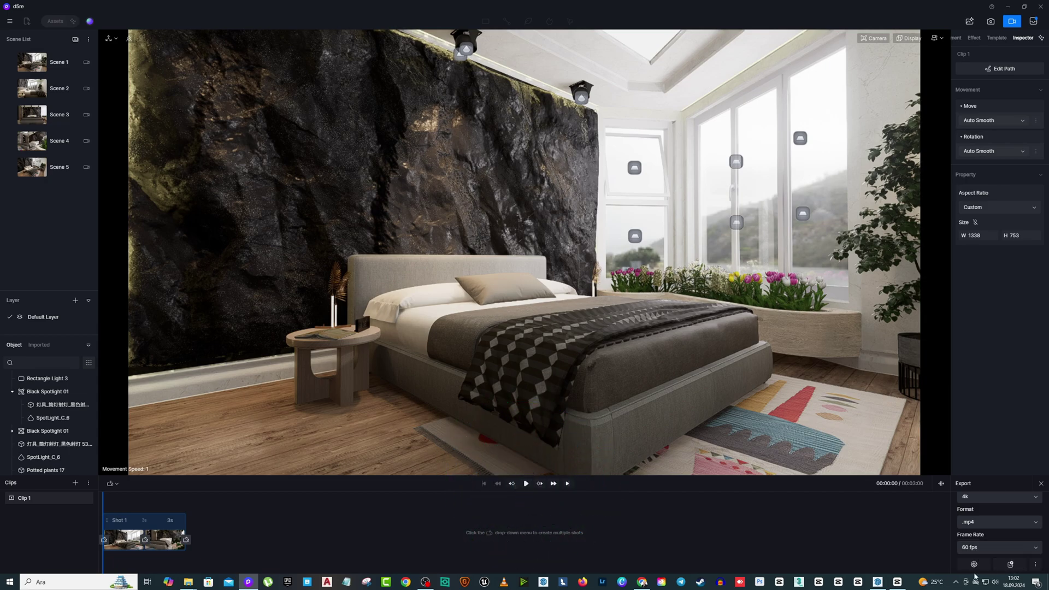
left_click(974, 564)
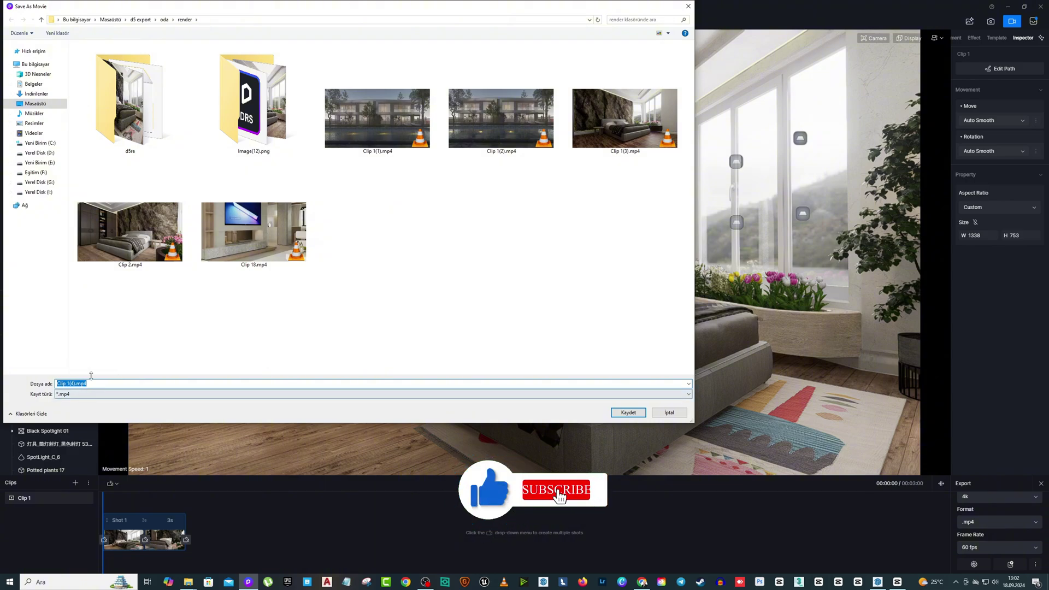
left_click(643, 416)
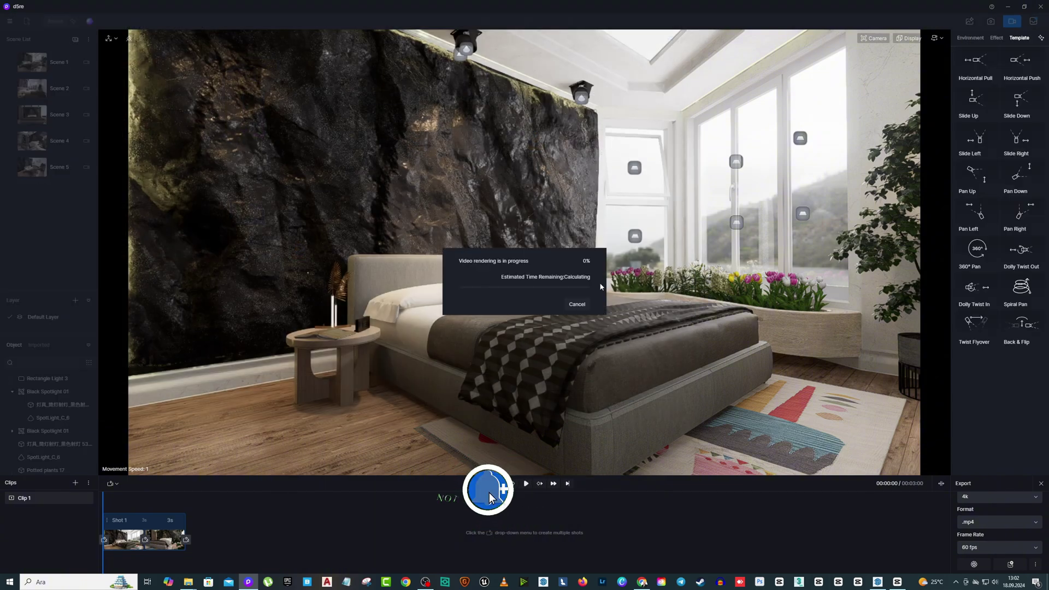